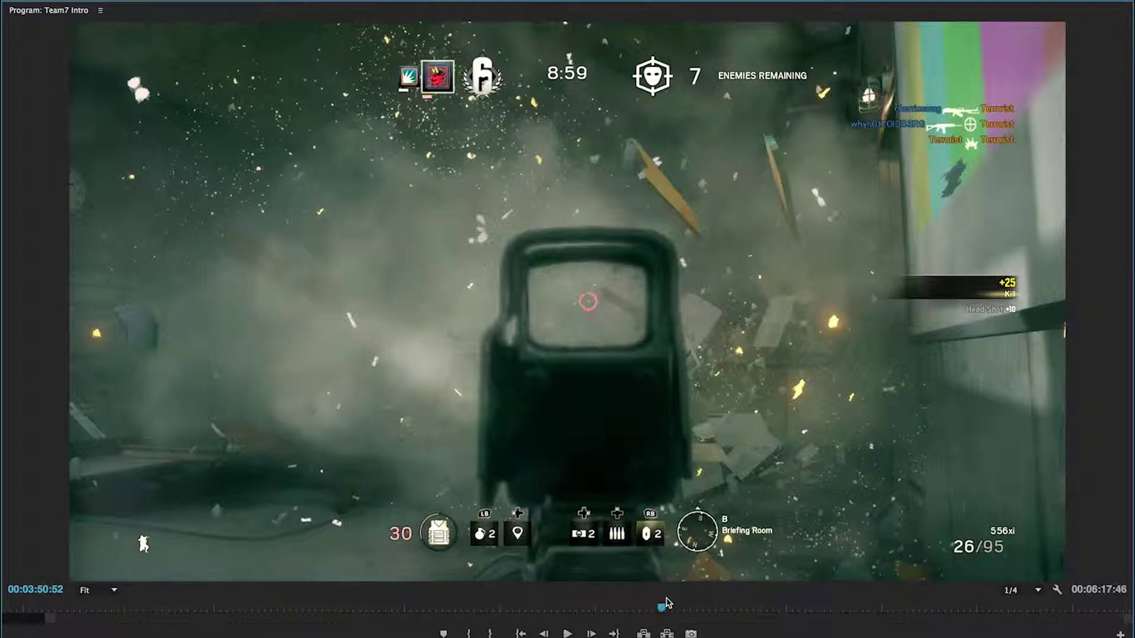
# - Step the playhead back frame by frame to 00:03:50:18 to examine the footage before the explosion
pyautogui.click(661, 607)
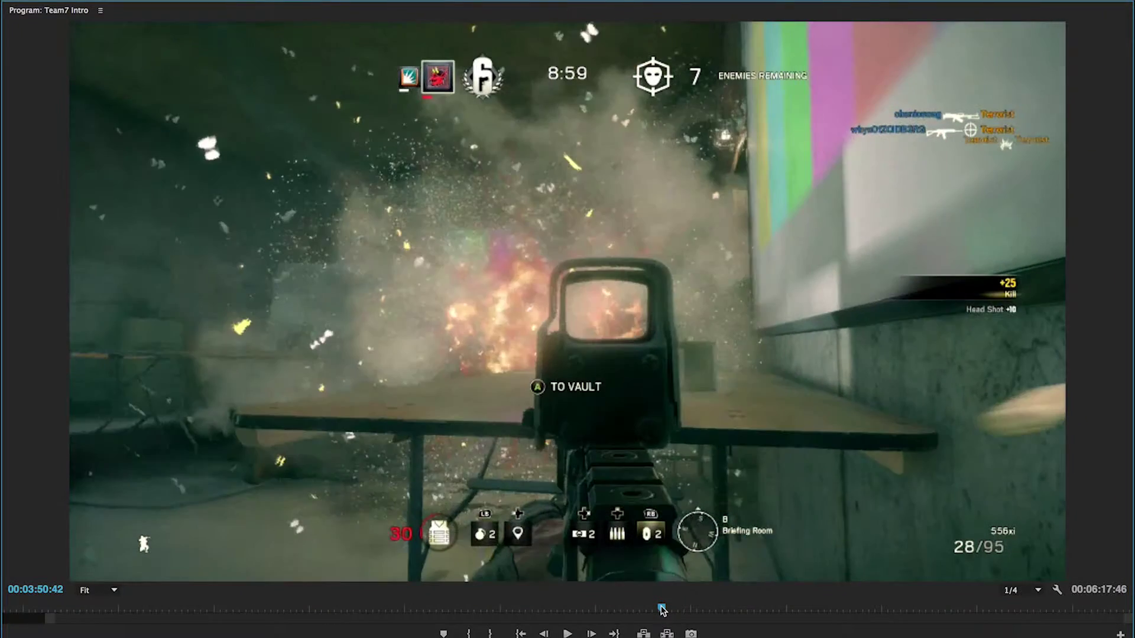
pyautogui.press('Left')
pyautogui.press('Left')
pyautogui.press('Left')
pyautogui.press('Left')
pyautogui.press('Left')
pyautogui.press('Left')
pyautogui.press('Left')
pyautogui.press('Left')
pyautogui.press('Left')
pyautogui.press('Left')
pyautogui.press('Left')
pyautogui.press('Left')
pyautogui.press('Left')
pyautogui.press('Left')
pyautogui.press('Left')
pyautogui.press('Left')
pyautogui.press('Left')
pyautogui.press('Left')
pyautogui.press('Left')
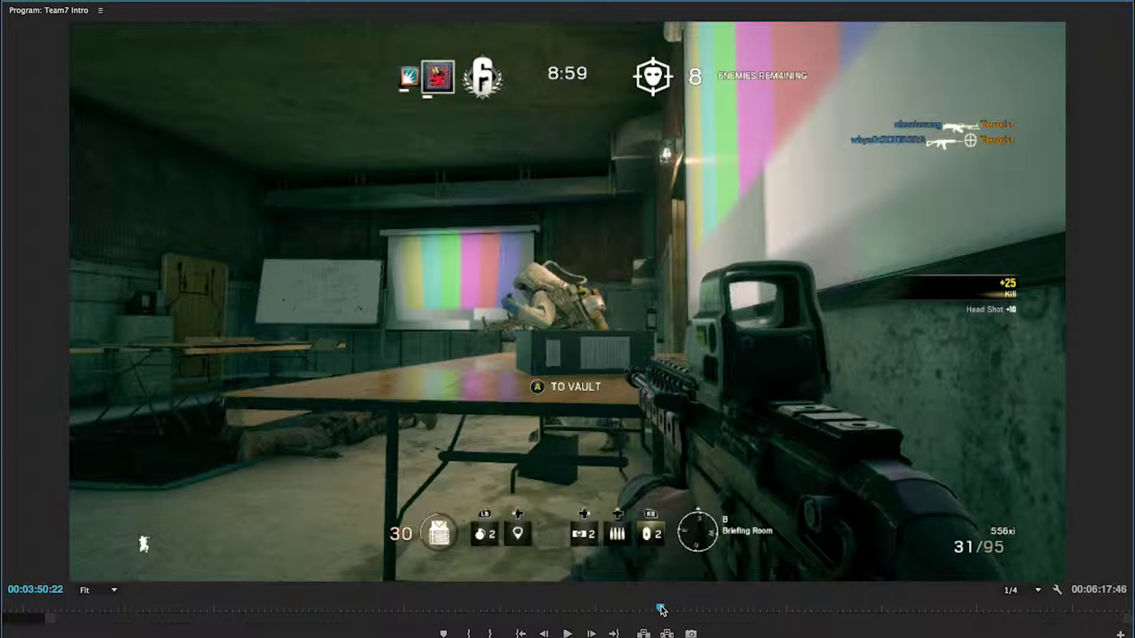
pyautogui.press('Left')
pyautogui.press('Left')
pyautogui.press('Left')
pyautogui.press('Left')
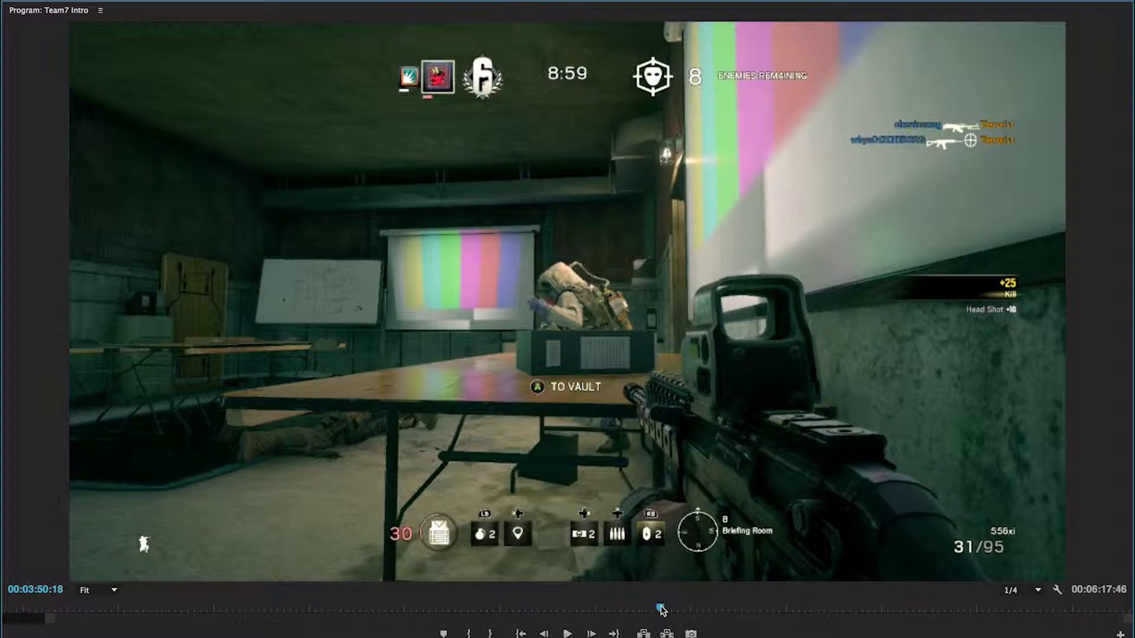
# - Advance frame by frame to 00:03:50:34 to examine how the explosion starts
pyautogui.press('Right')
pyautogui.press('Right')
pyautogui.press('Right')
pyautogui.press('Right')
pyautogui.press('Right')
pyautogui.press('Right')
pyautogui.press('Right')
pyautogui.press('Right')
pyautogui.press('Right')
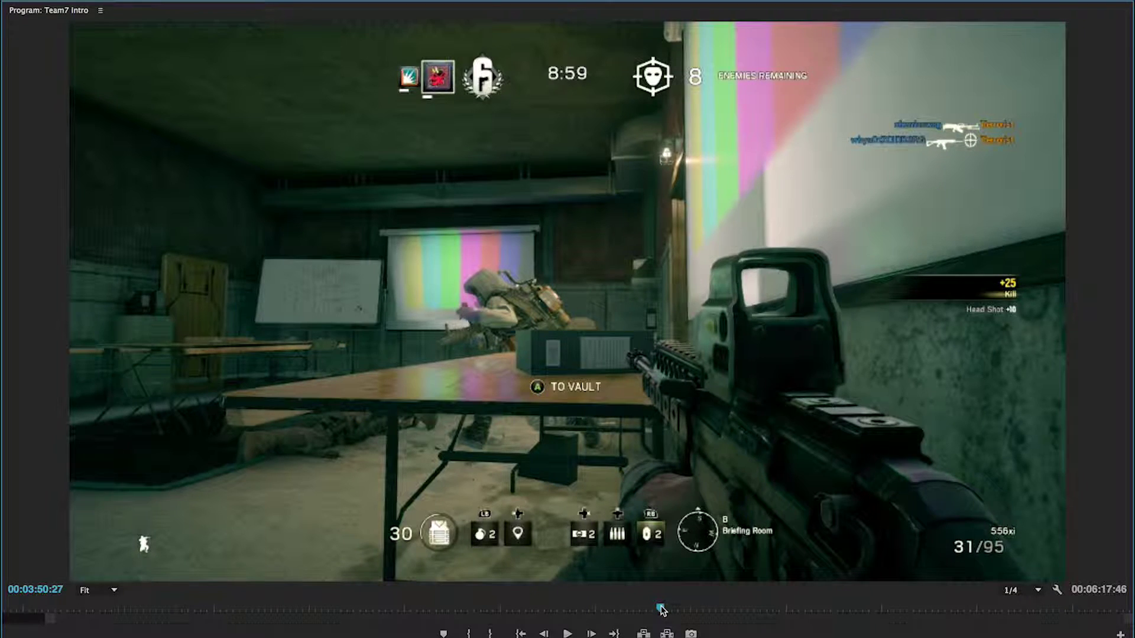
pyautogui.press('Right')
pyautogui.press('Right')
pyautogui.press('Right')
pyautogui.press('Right')
pyautogui.press('Right')
pyautogui.press('Right')
pyautogui.press('Right')
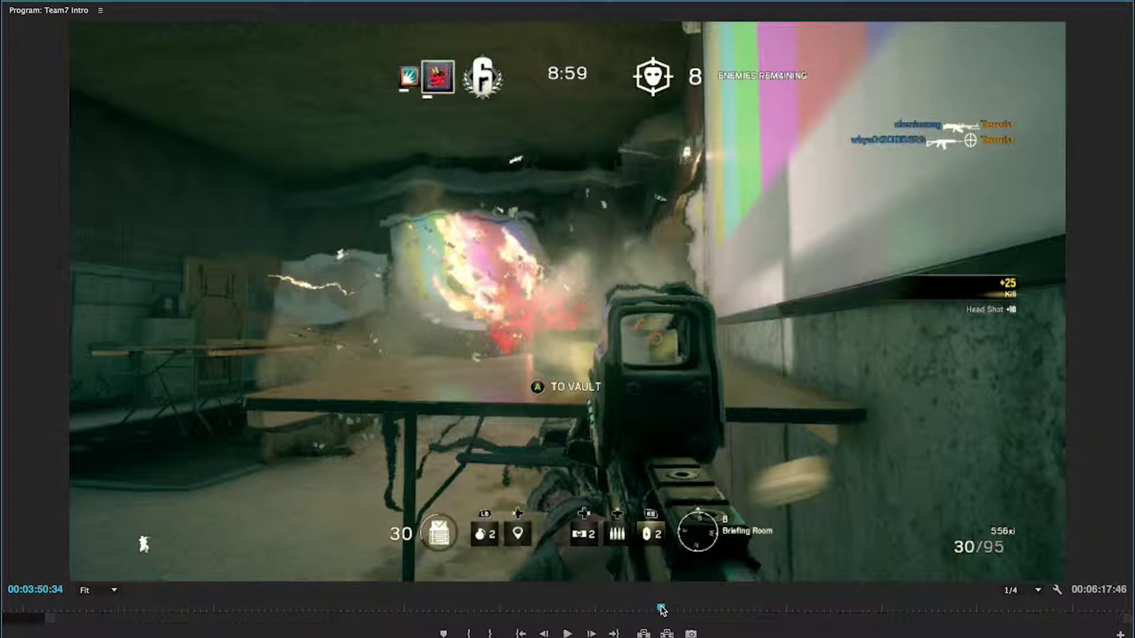
pyautogui.press('Right')
# - Compare the first explosion frames between 00:03:50:33 and 00:03:50:37 by stepping back and forth
pyautogui.press('Left')
pyautogui.press('Left')
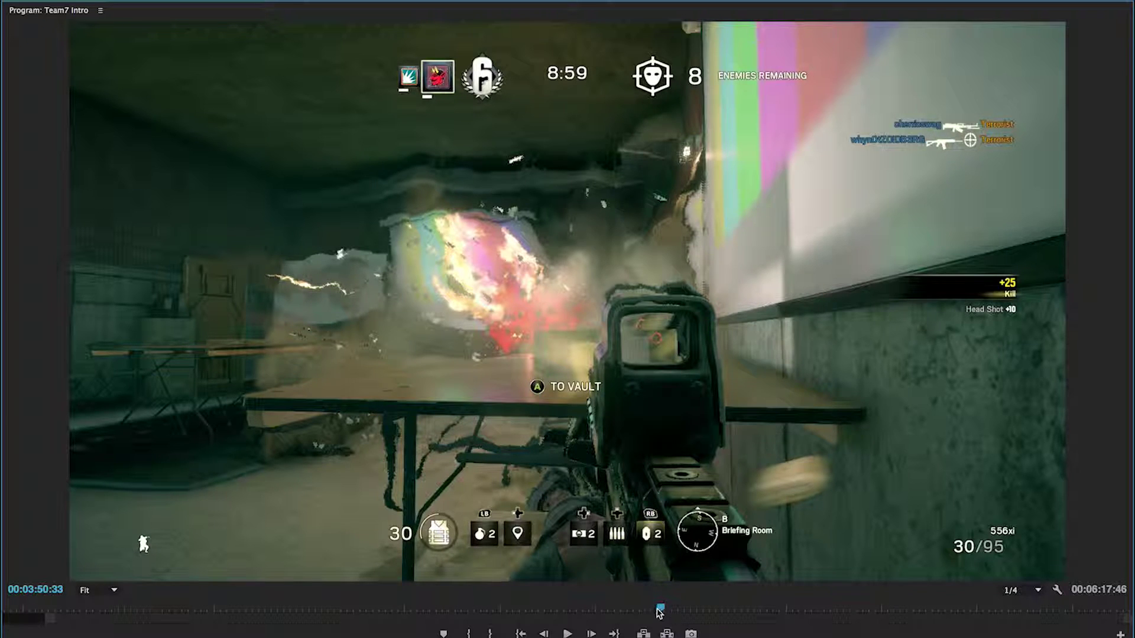
pyautogui.press('Right')
pyautogui.press('Right')
pyautogui.press('Right')
pyautogui.press('Right')
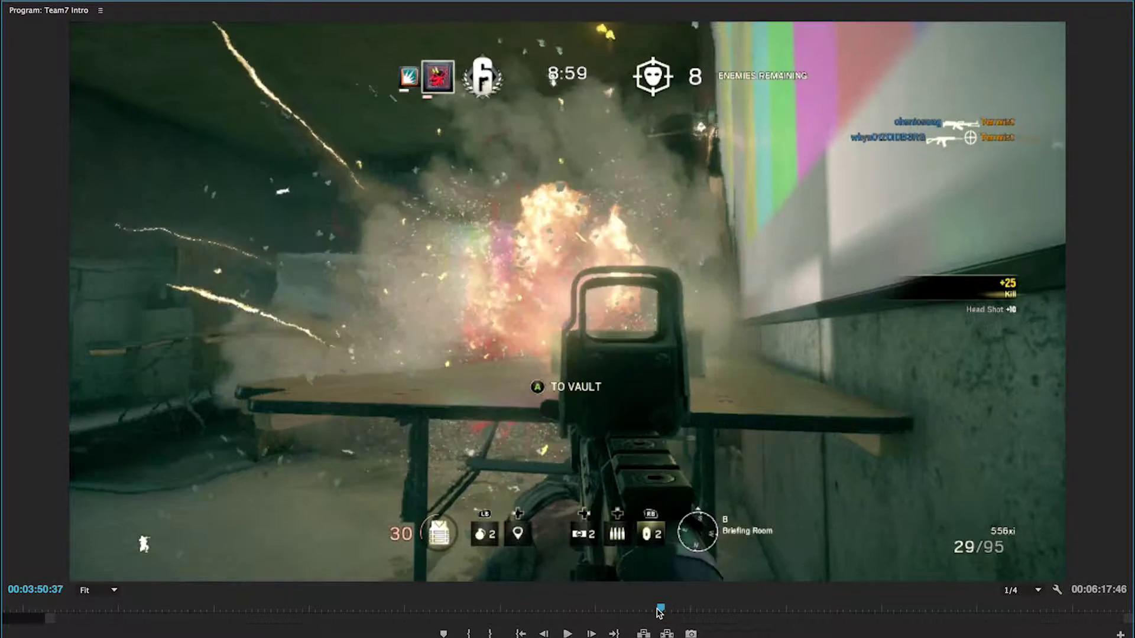
pyautogui.press('Left')
pyautogui.press('Left')
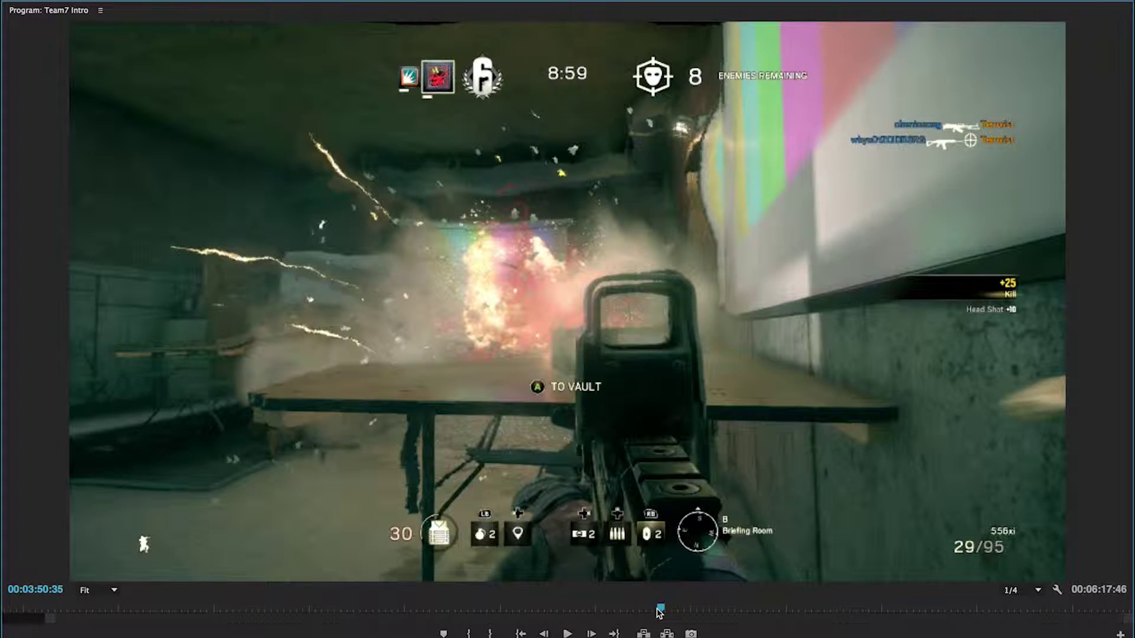
pyautogui.press('Left')
pyautogui.press('Right')
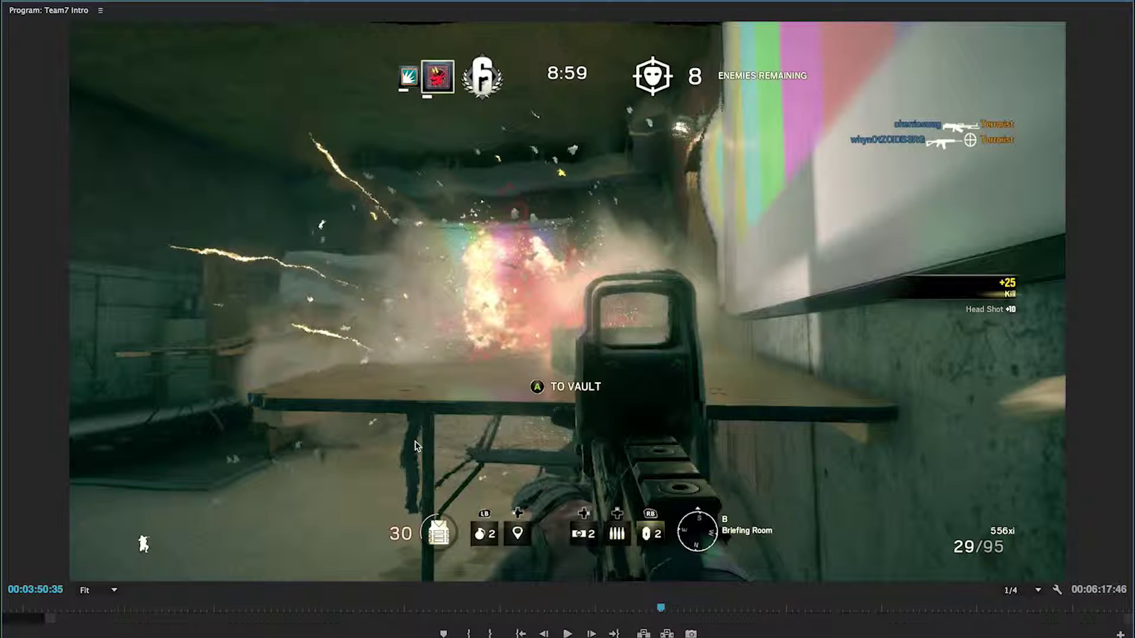
pyautogui.press('Right')
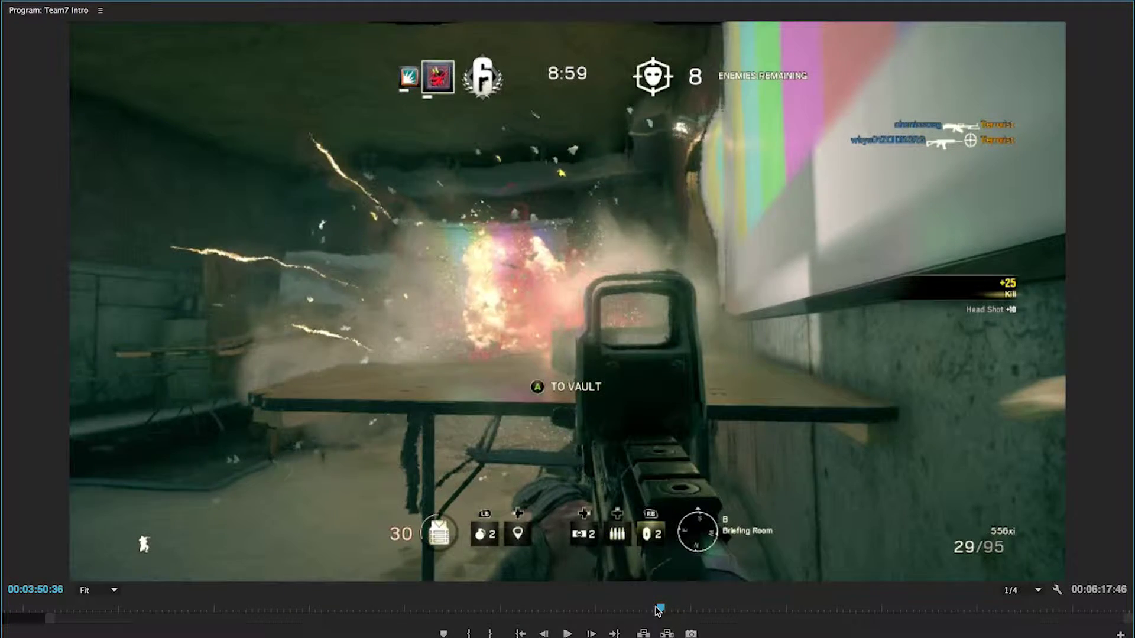
# - Advance frame by frame to 00:03:51:07 to examine the camera movement and debris after the blast
pyautogui.press('Right')
pyautogui.press('Right')
pyautogui.press('Right')
pyautogui.press('Right')
pyautogui.press('Right')
pyautogui.press('Right')
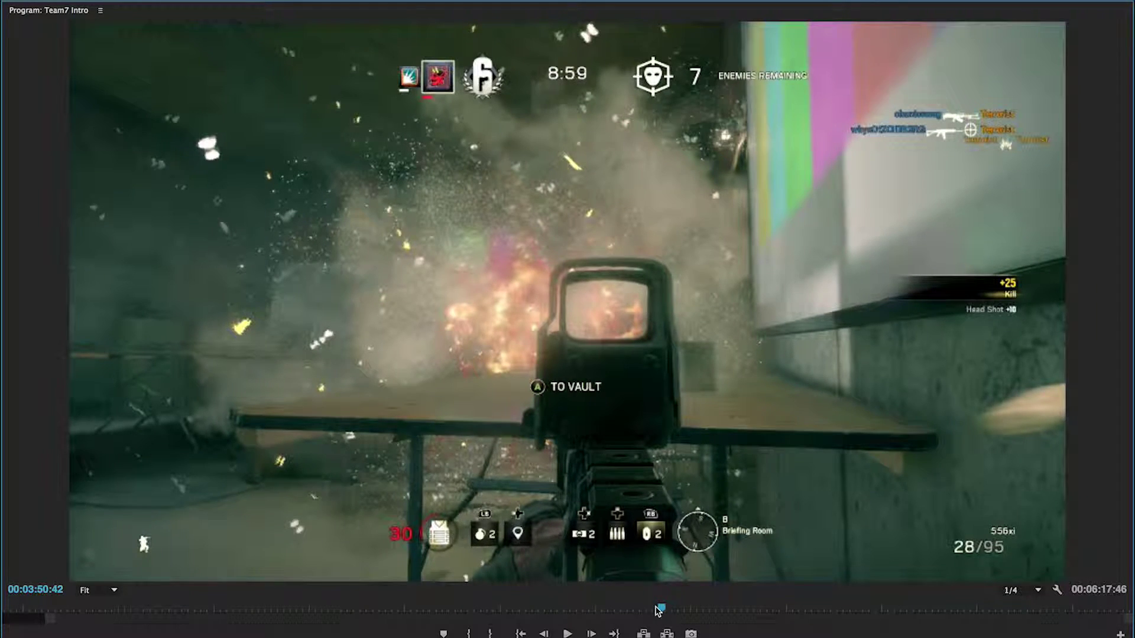
pyautogui.press('Right')
pyautogui.press('Right')
pyautogui.press('Right')
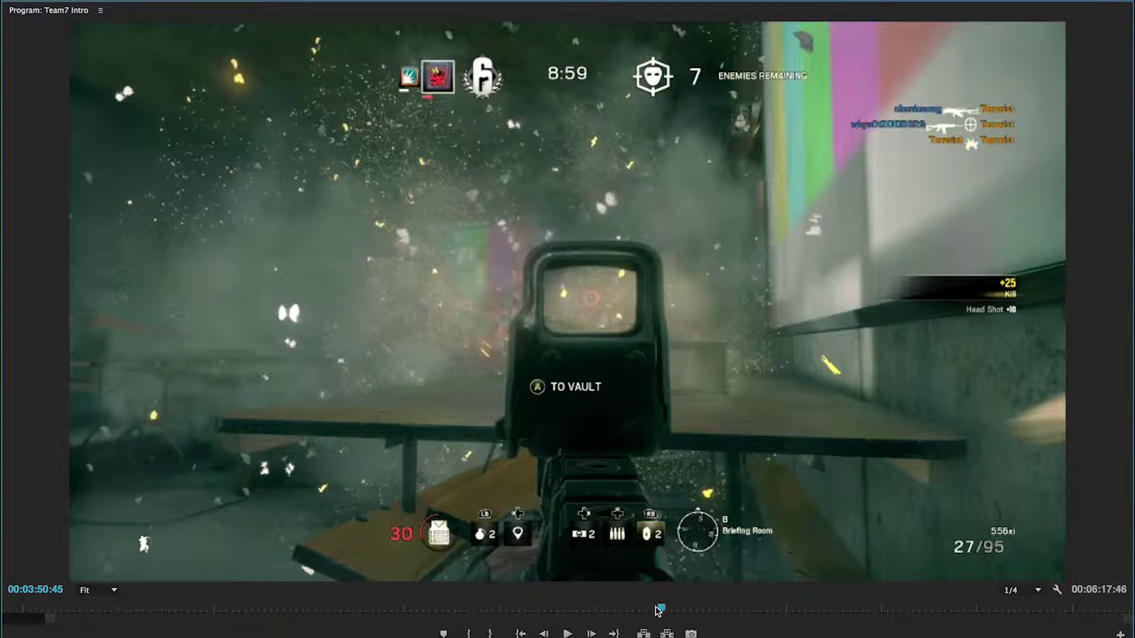
pyautogui.press('Right')
pyautogui.press('Right')
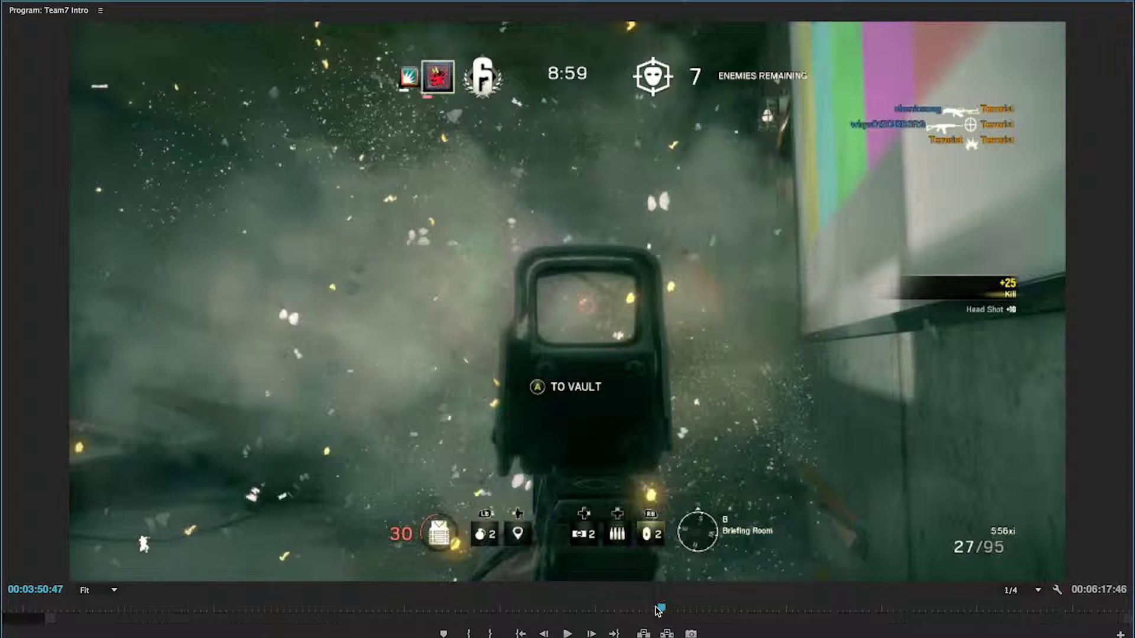
pyautogui.press('Right')
pyautogui.press('Right')
pyautogui.press('Right')
pyautogui.press('Right')
pyautogui.press('Right')
pyautogui.press('Right')
pyautogui.press('Right')
pyautogui.press('Right')
pyautogui.press('Right')
pyautogui.press('Right')
pyautogui.press('Right')
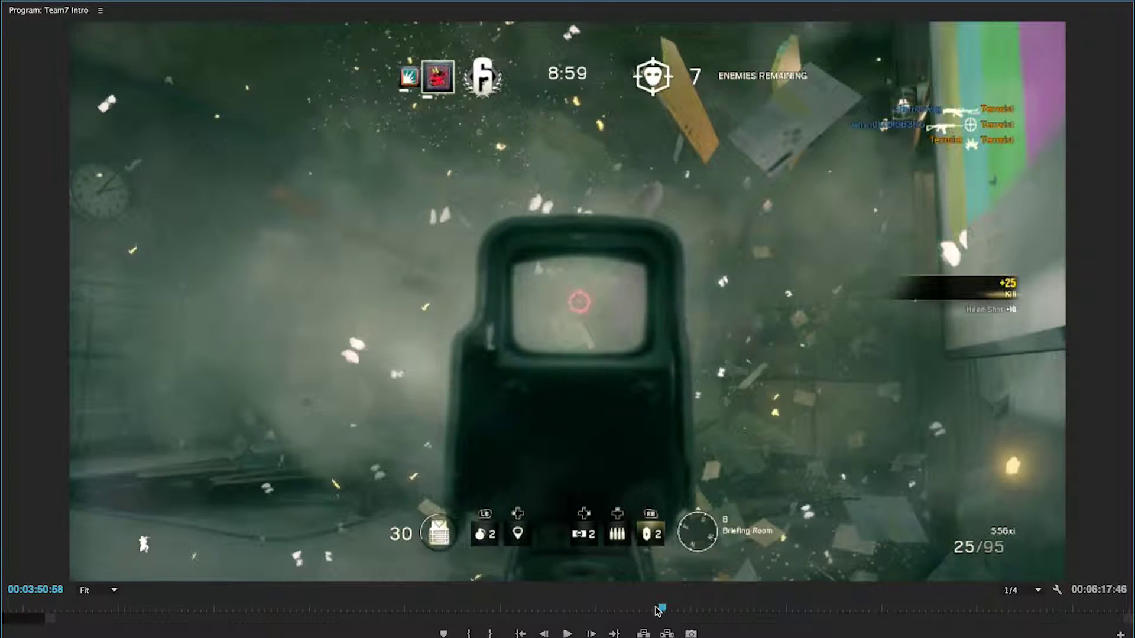
pyautogui.press('Right')
pyautogui.press('Right')
pyautogui.press('Right')
pyautogui.press('Right')
pyautogui.press('Right')
pyautogui.press('Right')
pyautogui.press('Right')
pyautogui.press('Right')
pyautogui.press('Right')
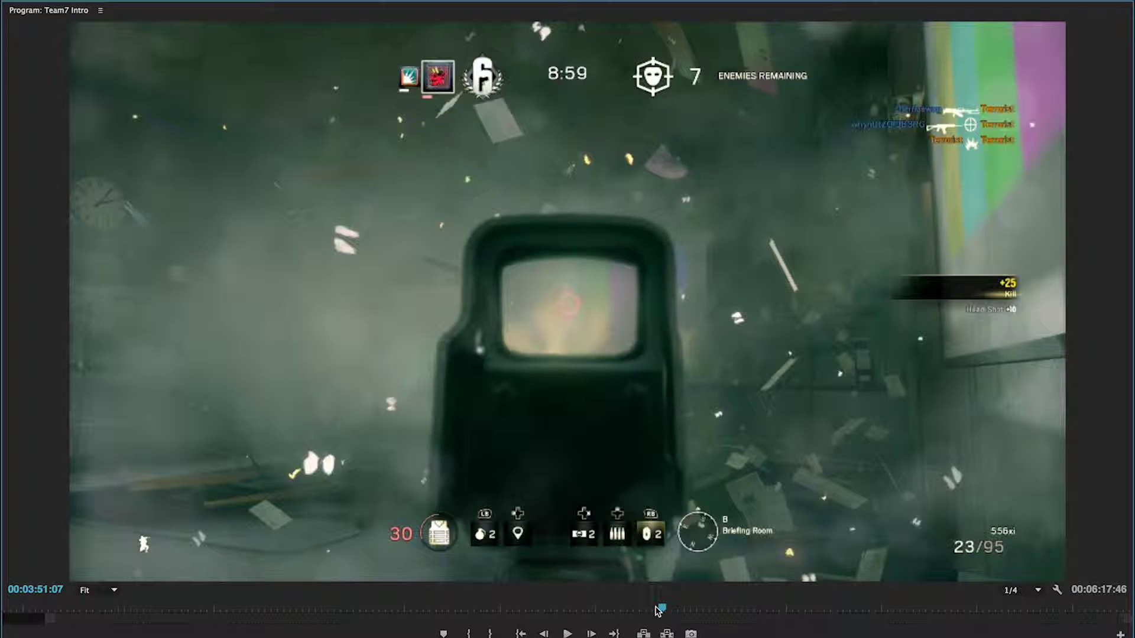
pyautogui.press('Right')
# - Jump the playhead back in larger increments to around 00:03:50:50 and review the gun recoil forward frame by frame
pyautogui.press('Left')
pyautogui.hotkey('shift', 'Left')
pyautogui.hotkey('shift', 'Left')
pyautogui.hotkey('shift', 'Left')
pyautogui.hotkey('shift', 'Left')
pyautogui.hotkey('shift', 'Left')
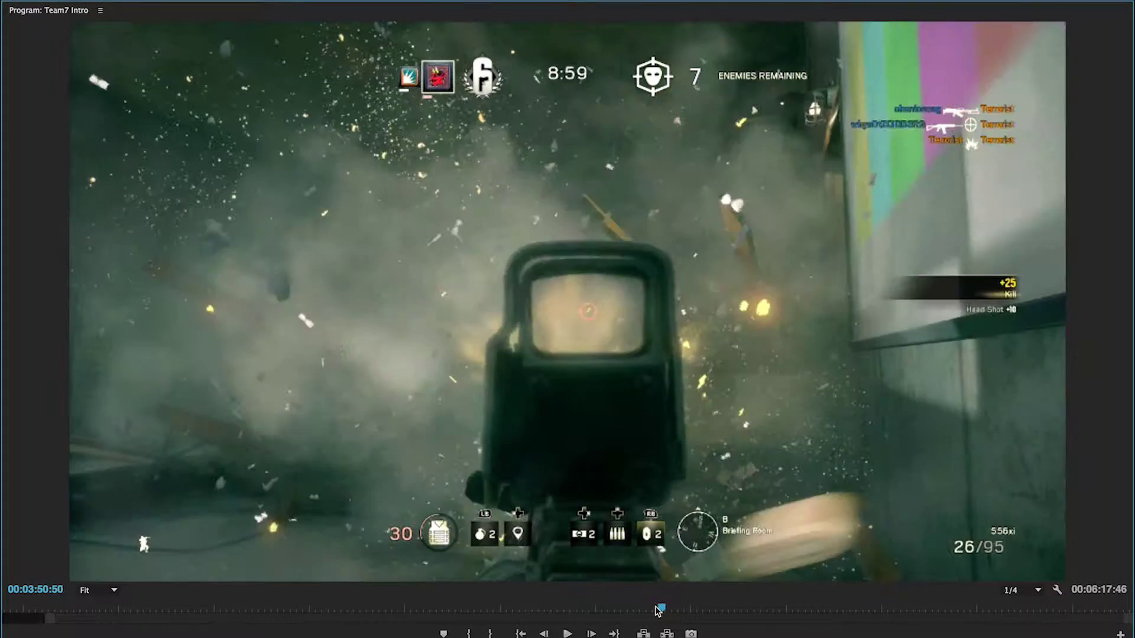
pyautogui.press('Right')
pyautogui.press('Right')
pyautogui.press('Right')
pyautogui.press('Right')
pyautogui.press('Right')
pyautogui.press('Right')
pyautogui.press('Right')
pyautogui.press('Right')
pyautogui.press('Right')
pyautogui.press('Right')
pyautogui.press('Right')
pyautogui.press('Right')
pyautogui.press('Right')
pyautogui.press('Right')
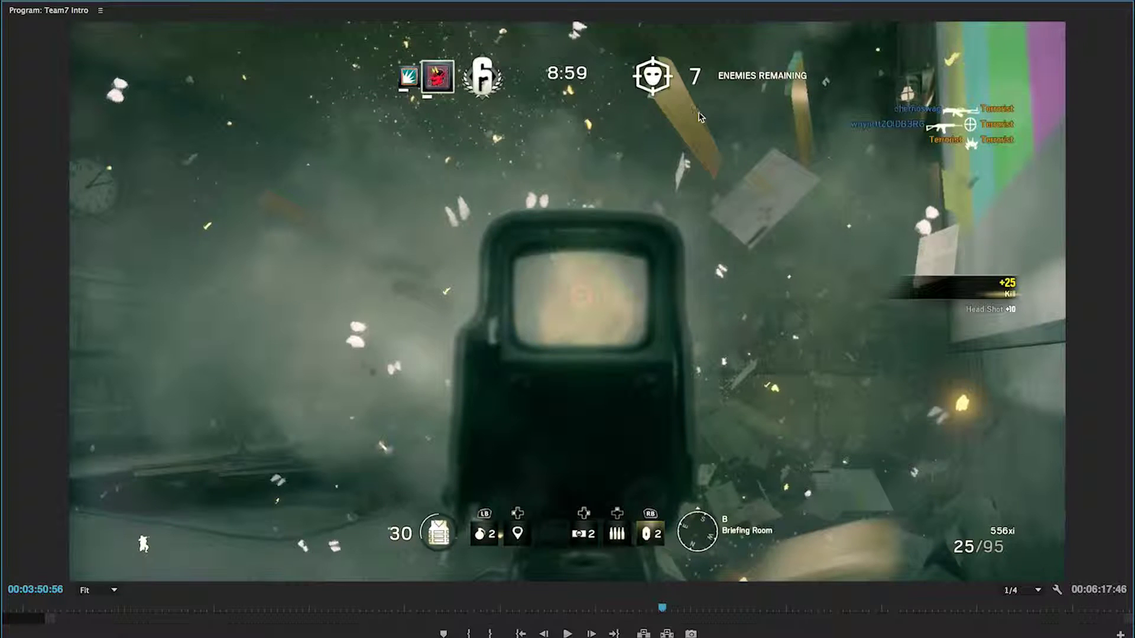
# - Return to about 00:03:50:51 and replay the smoke and flying debris frame by frame up to 00:03:51:04
pyautogui.press('Left')
pyautogui.press('Left')
pyautogui.press('Left')
pyautogui.press('Left')
pyautogui.press('Left')
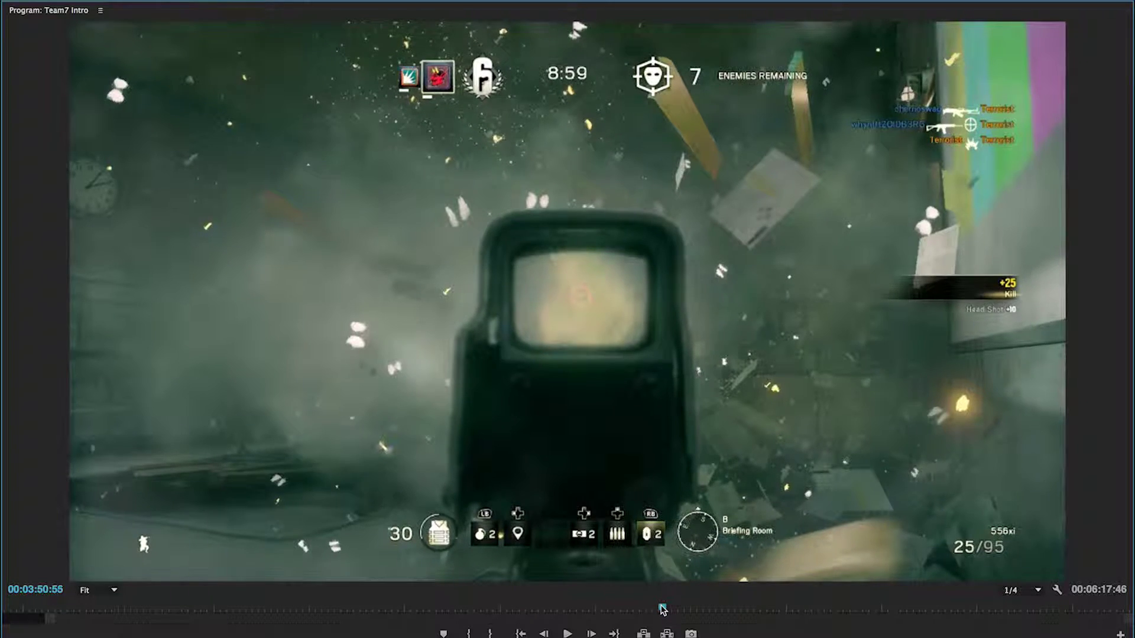
pyautogui.press('Right')
pyautogui.press('Right')
pyautogui.press('Right')
pyautogui.press('Right')
pyautogui.press('Right')
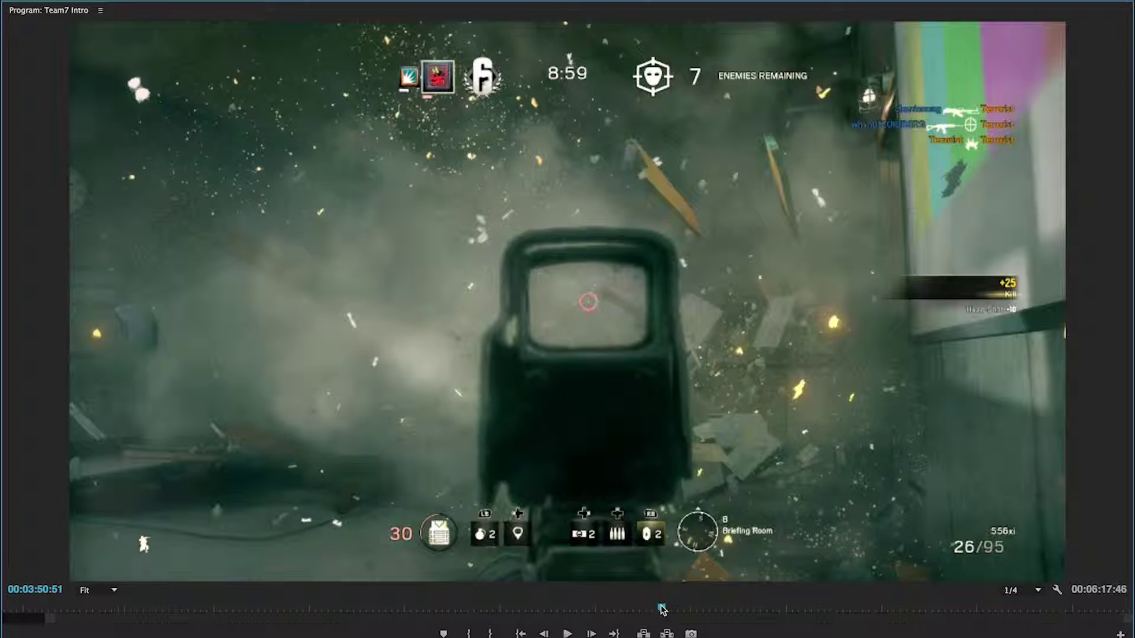
pyautogui.press('Right')
pyautogui.press('Right')
pyautogui.press('Right')
pyautogui.press('Right')
pyautogui.press('Right')
pyautogui.press('Right')
pyautogui.press('Right')
pyautogui.press('Right')
pyautogui.press('Right')
pyautogui.press('Right')
pyautogui.press('Right')
pyautogui.press('Right')
pyautogui.press('Right')
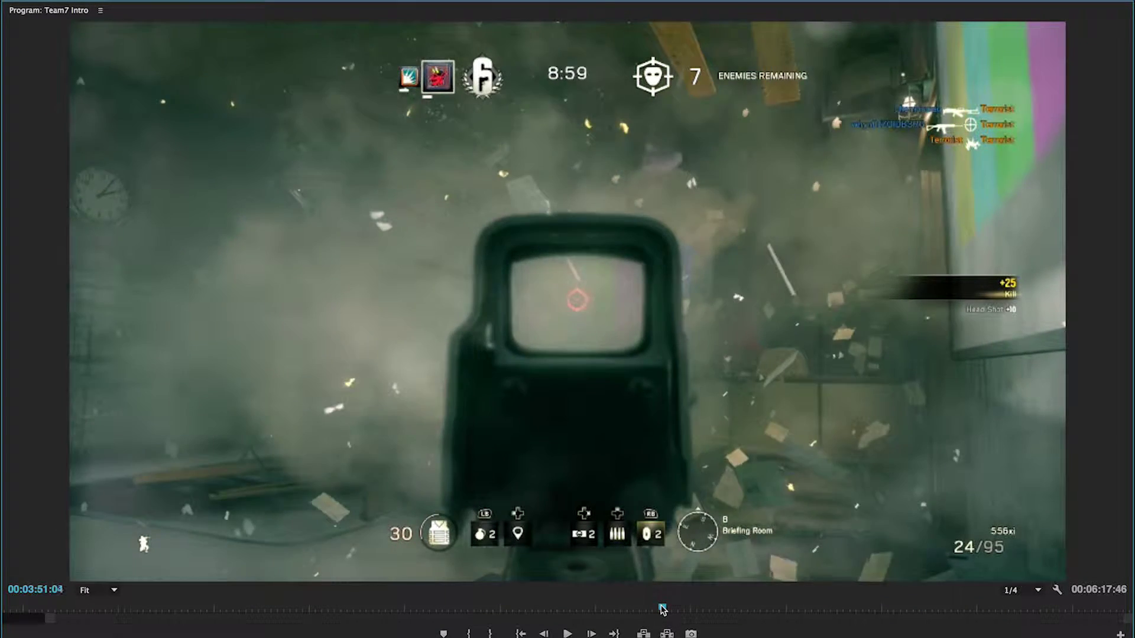
# - Step the playhead back frame by frame to 00:03:50:41 to review the explosion shot in reverse
pyautogui.press('Left')
pyautogui.press('Left')
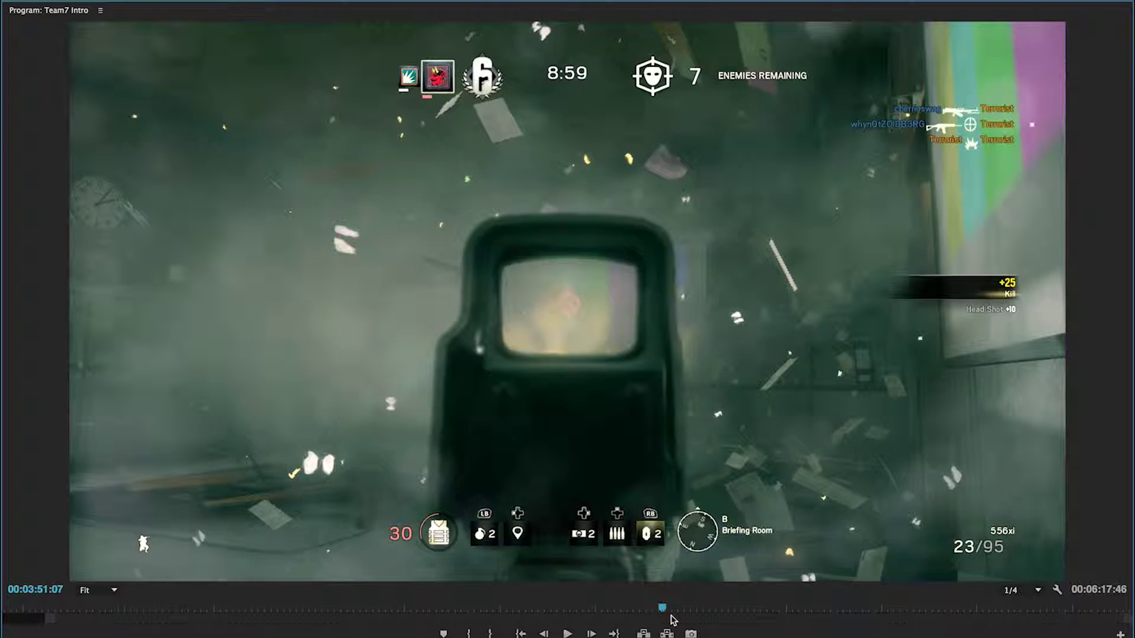
pyautogui.press('Left')
pyautogui.press('Left')
pyautogui.press('Left')
pyautogui.press('Left')
pyautogui.press('Left')
pyautogui.press('Left')
pyautogui.press('Left')
pyautogui.press('Left')
pyautogui.press('Left')
pyautogui.press('Left')
pyautogui.press('Left')
pyautogui.press('Left')
pyautogui.press('Left')
pyautogui.press('Left')
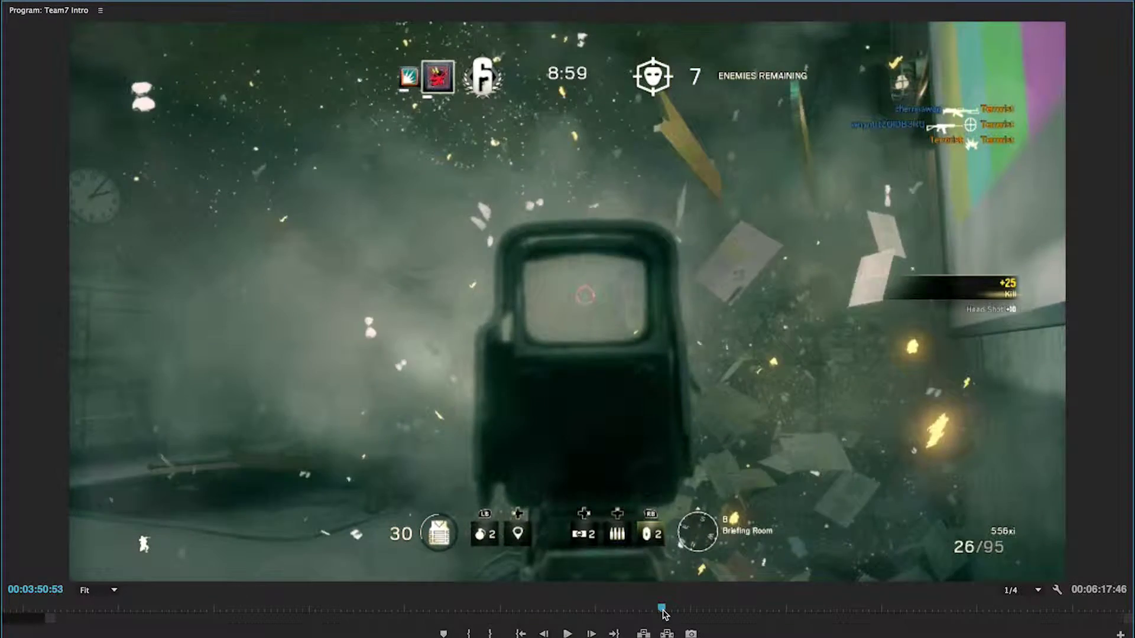
pyautogui.press('Left')
pyautogui.press('Left')
pyautogui.press('Left')
pyautogui.press('Left')
pyautogui.press('Left')
pyautogui.press('Left')
pyautogui.press('Left')
pyautogui.press('Left')
pyautogui.press('Left')
pyautogui.press('Left')
pyautogui.press('Left')
pyautogui.press('Left')
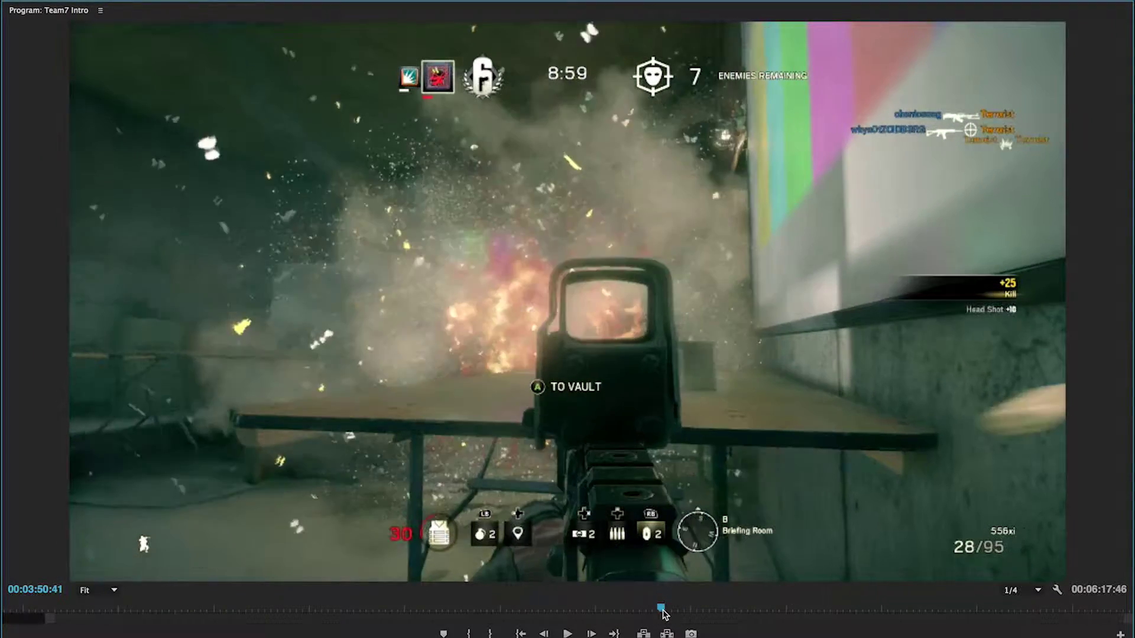
# - Advance the playhead frame by frame to 00:03:51:17 to examine the recoil and debris following the explosion
pyautogui.press('Right')
pyautogui.press('Right')
pyautogui.press('Right')
pyautogui.press('Right')
pyautogui.press('Right')
pyautogui.press('Right')
pyautogui.press('Right')
pyautogui.press('Right')
pyautogui.press('Right')
pyautogui.press('Right')
pyautogui.press('Right')
pyautogui.press('Right')
pyautogui.press('Right')
pyautogui.press('Right')
pyautogui.press('Right')
pyautogui.press('Right')
pyautogui.press('Right')
pyautogui.press('Right')
pyautogui.press('Right')
pyautogui.press('Right')
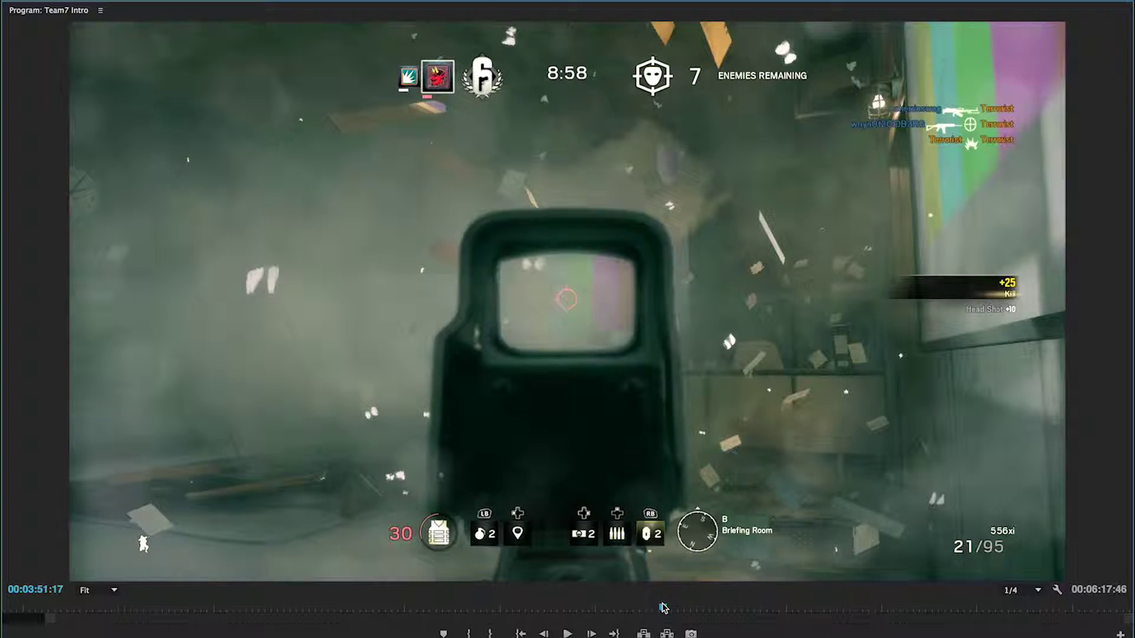
# - Step back frame by frame to 00:03:50:33, the start of the blast, to review the camera shake in reverse
pyautogui.press('Left')
pyautogui.press('Left')
pyautogui.press('Left')
pyautogui.press('Left')
pyautogui.press('Left')
pyautogui.press('Left')
pyautogui.press('Left')
pyautogui.press('Left')
pyautogui.press('Left')
pyautogui.press('Left')
pyautogui.press('Left')
pyautogui.press('Left')
pyautogui.press('Left')
pyautogui.press('Left')
pyautogui.press('Left')
pyautogui.press('Left')
pyautogui.press('Left')
pyautogui.press('Left')
pyautogui.press('Left')
pyautogui.press('Left')
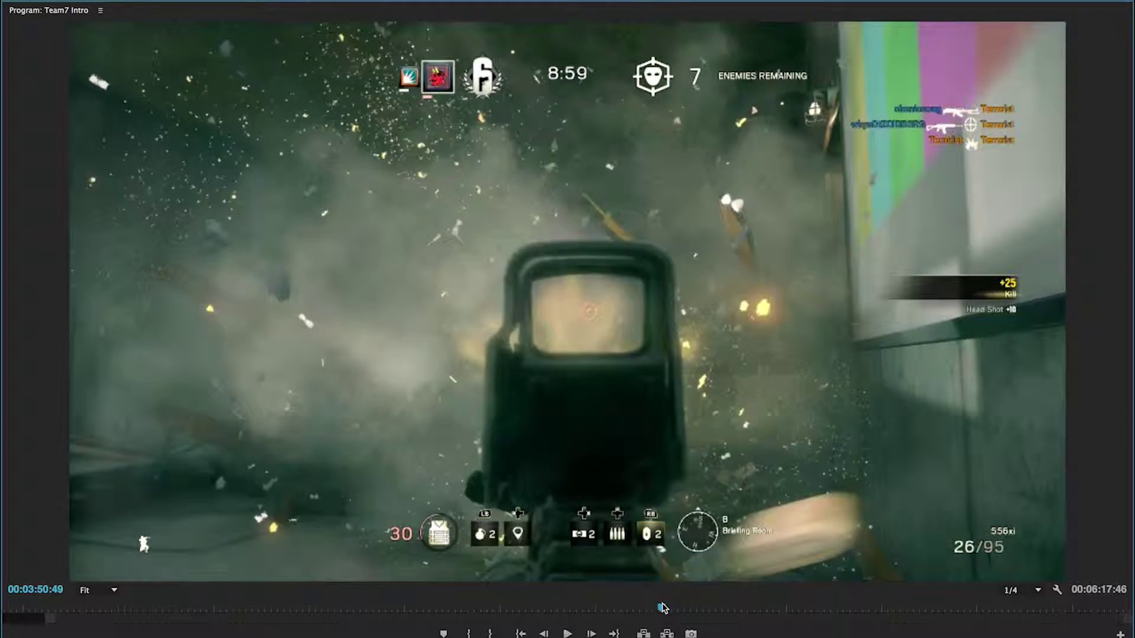
pyautogui.press('Left')
pyautogui.press('Left')
pyautogui.press('Left')
pyautogui.press('Left')
pyautogui.press('Left')
pyautogui.press('Left')
pyautogui.press('Left')
pyautogui.press('Left')
pyautogui.press('Left')
pyautogui.press('Left')
pyautogui.press('Left')
pyautogui.press('Left')
pyautogui.press('Left')
pyautogui.press('Left')
pyautogui.press('Left')
pyautogui.press('Left')
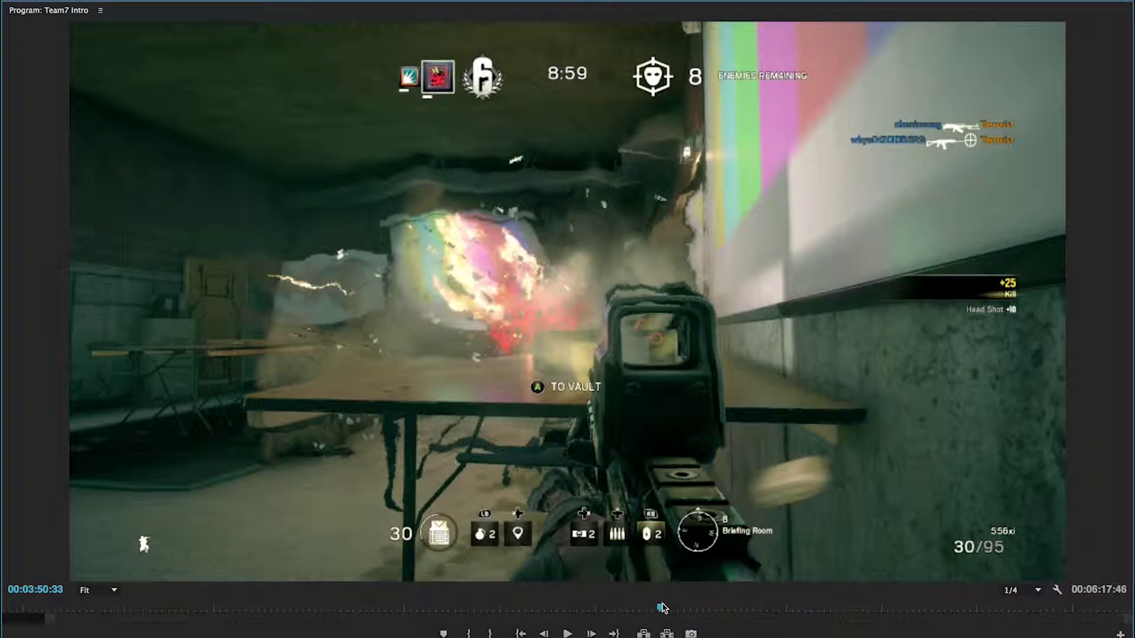
# - Replay the explosion frame by frame from 00:03:50:33 to 00:03:51:32 to study the camera shake, smoke and falling debris
pyautogui.press('Right')
pyautogui.press('Right')
pyautogui.press('Right')
pyautogui.press('Right')
pyautogui.press('Right')
pyautogui.press('Right')
pyautogui.press('Right')
pyautogui.press('Right')
pyautogui.press('Right')
pyautogui.press('Right')
pyautogui.press('Right')
pyautogui.press('Right')
pyautogui.press('Right')
pyautogui.press('Right')
pyautogui.press('Right')
pyautogui.press('Right')
pyautogui.press('Right')
pyautogui.press('Right')
pyautogui.press('Right')
pyautogui.press('Right')
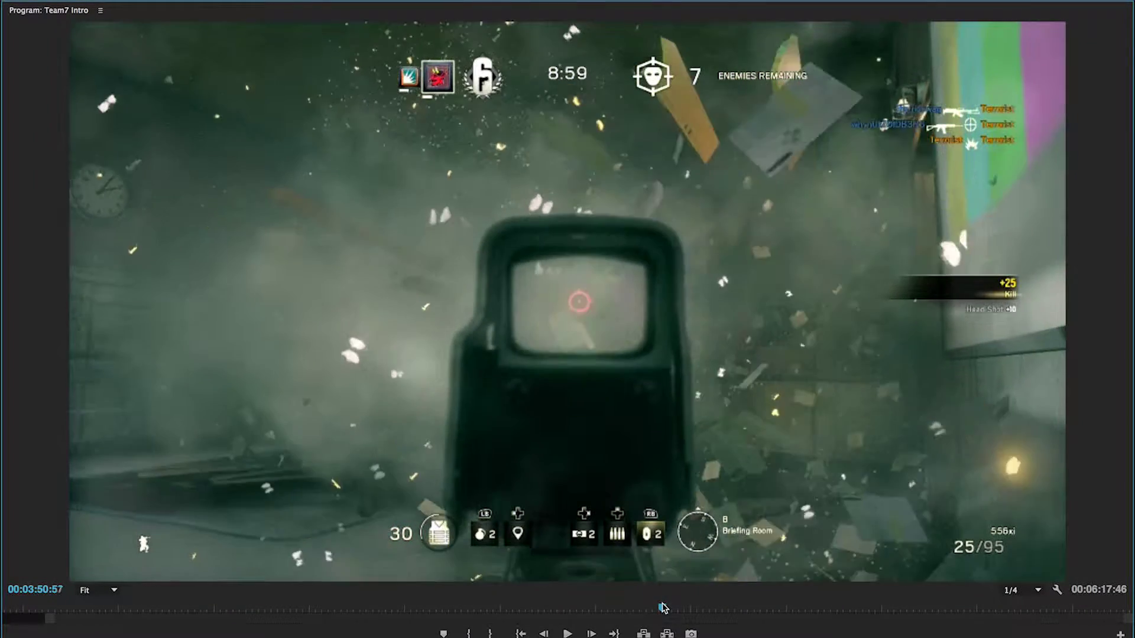
pyautogui.press('Right')
pyautogui.press('Right')
pyautogui.press('Right')
pyautogui.press('Right')
pyautogui.press('Right')
pyautogui.press('Right')
pyautogui.press('Right')
pyautogui.press('Right')
pyautogui.press('Right')
pyautogui.press('Right')
pyautogui.press('Right')
pyautogui.press('Right')
pyautogui.press('Right')
pyautogui.press('Right')
pyautogui.press('Right')
pyautogui.press('Right')
pyautogui.press('Right')
pyautogui.press('Right')
pyautogui.press('Right')
pyautogui.press('Right')
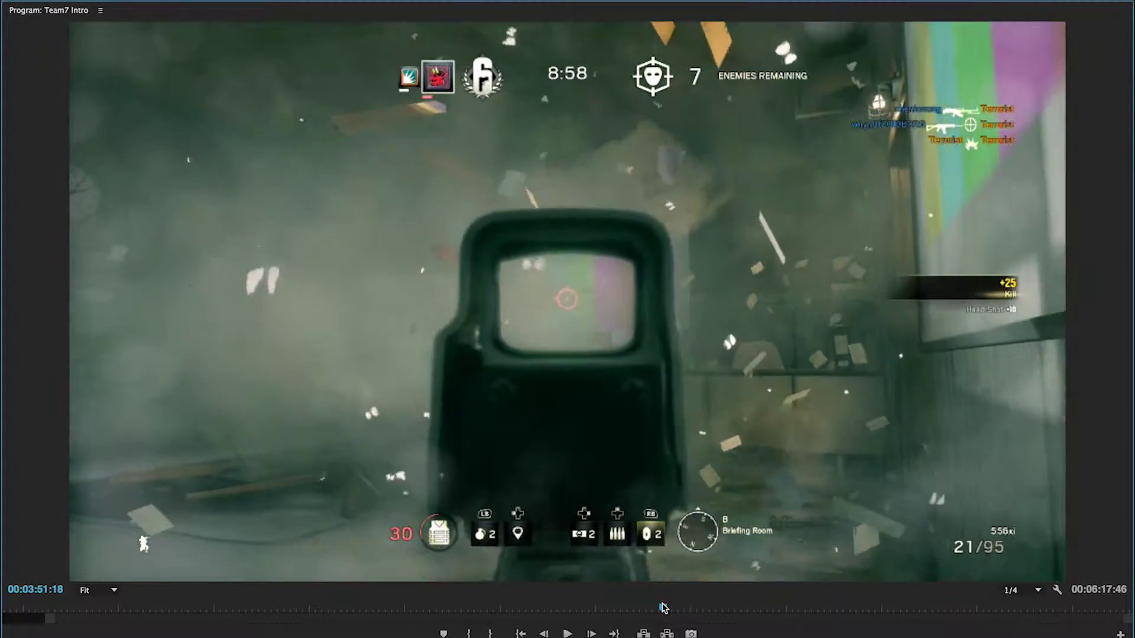
pyautogui.press('Right')
pyautogui.press('Right')
pyautogui.press('Right')
pyautogui.press('Right')
pyautogui.press('Right')
pyautogui.press('Right')
pyautogui.press('Right')
pyautogui.press('Right')
pyautogui.press('Right')
pyautogui.press('Right')
pyautogui.press('Right')
pyautogui.press('Right')
pyautogui.press('Right')
pyautogui.press('Right')
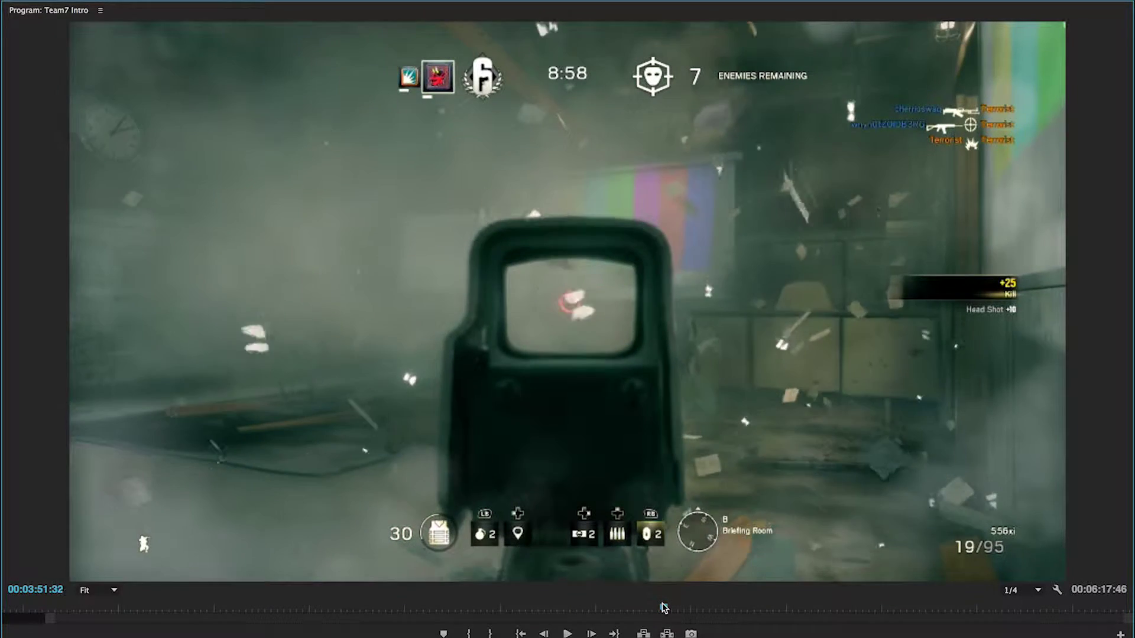
# - Step the playhead back from 00:03:51:32 to 00:03:50:57 to review the gunfire and flying debris in reverse
pyautogui.press('Left')
pyautogui.press('Left')
pyautogui.press('Left')
pyautogui.press('Left')
pyautogui.press('Left')
pyautogui.press('Left')
pyautogui.press('Left')
pyautogui.press('Left')
pyautogui.press('Left')
pyautogui.press('Left')
pyautogui.press('Left')
pyautogui.press('Left')
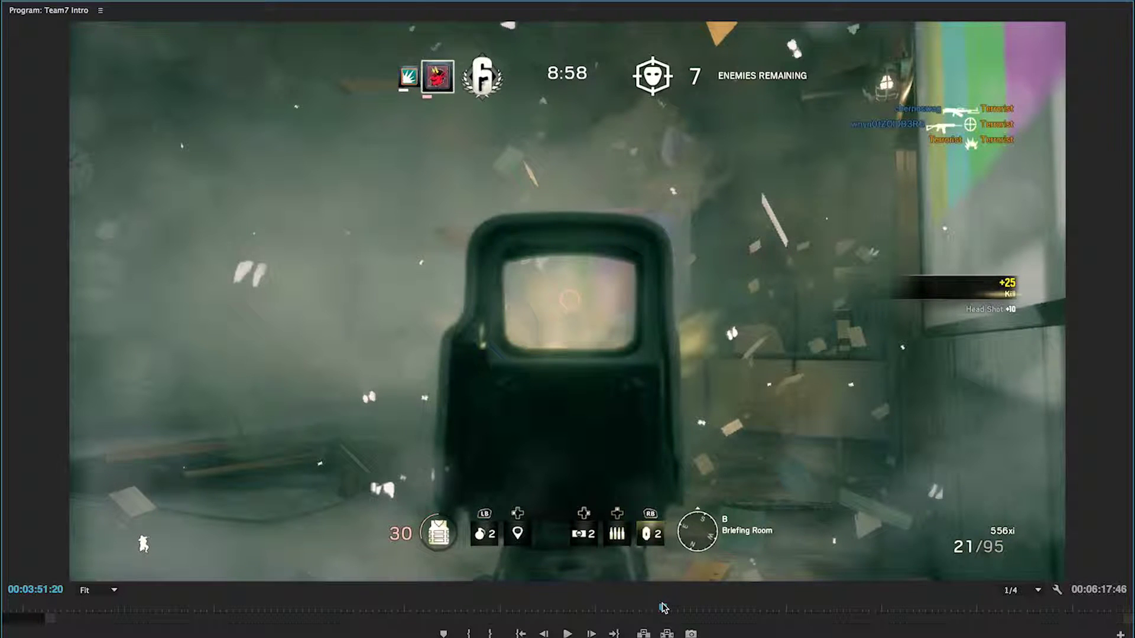
pyautogui.press('Left')
pyautogui.press('Left')
pyautogui.press('Left')
pyautogui.press('Left')
pyautogui.press('Left')
pyautogui.press('Left')
pyautogui.press('Left')
pyautogui.press('Left')
pyautogui.press('Left')
pyautogui.press('Left')
pyautogui.press('Left')
pyautogui.press('Left')
pyautogui.press('Left')
pyautogui.press('Left')
pyautogui.press('Left')
pyautogui.press('Left')
pyautogui.press('Left')
pyautogui.press('Left')
pyautogui.press('Left')
pyautogui.press('Left')
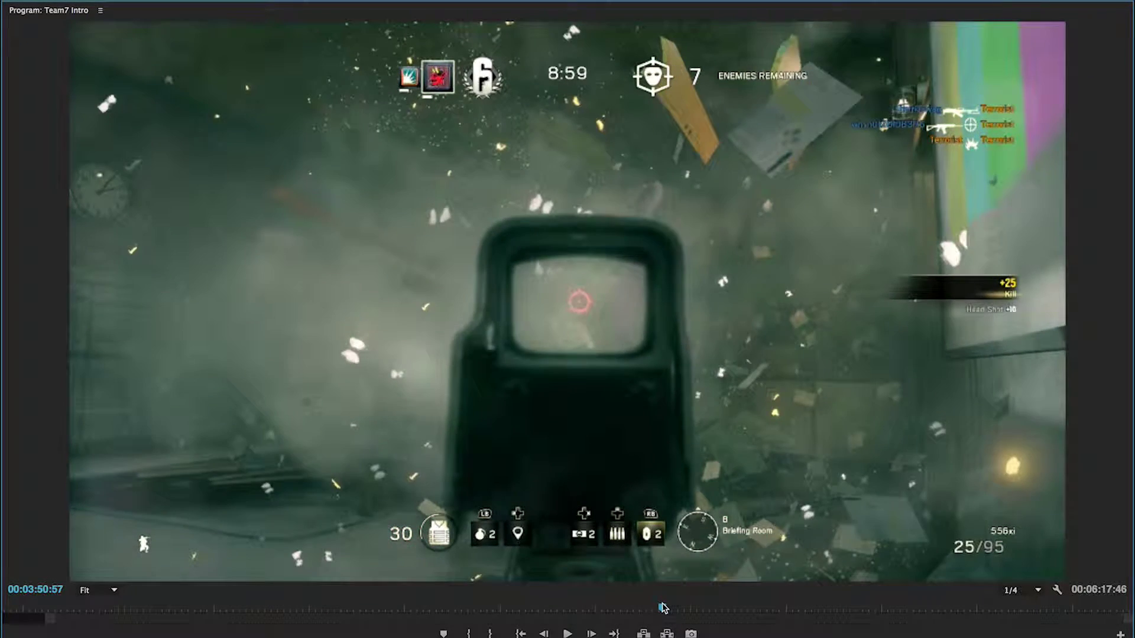
# - Step back and forth between neighbouring frames around 00:03:50:55 to 00:03:50:58 to compare the gun sight and debris positions, ending on 00:03:50:58
pyautogui.press('Right')
pyautogui.press('Right')
pyautogui.press('Right')
pyautogui.press('Right')
pyautogui.press('Right')
pyautogui.press('Right')
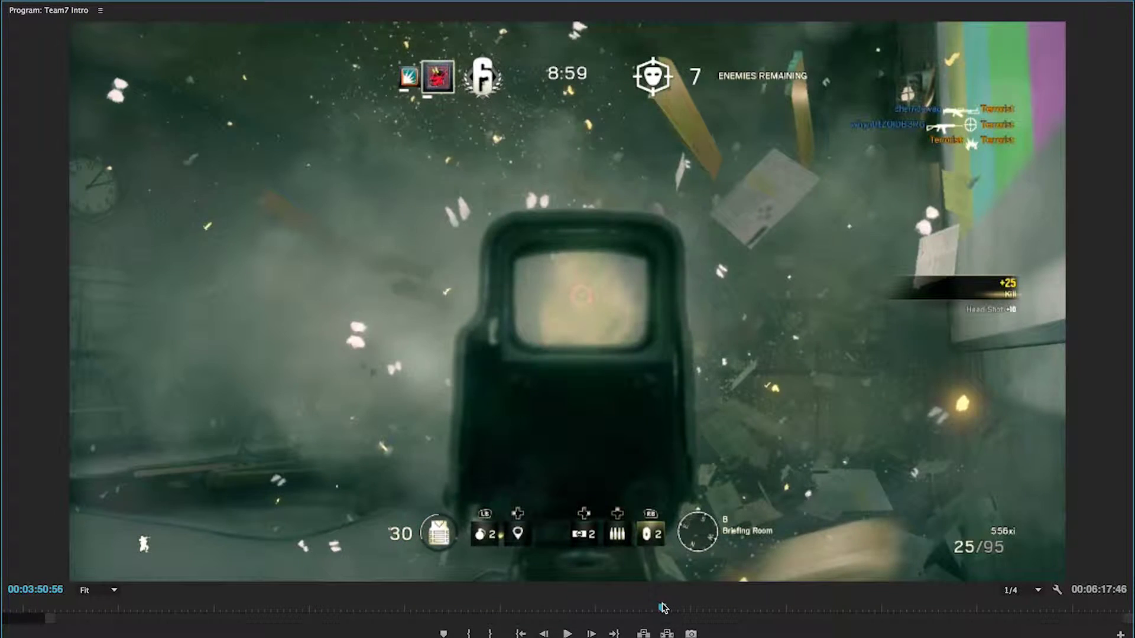
pyautogui.press('Right')
pyautogui.press('Right')
pyautogui.press('Right')
pyautogui.press('Right')
pyautogui.press('Right')
pyautogui.press('Left')
pyautogui.press('Left')
pyautogui.press('Left')
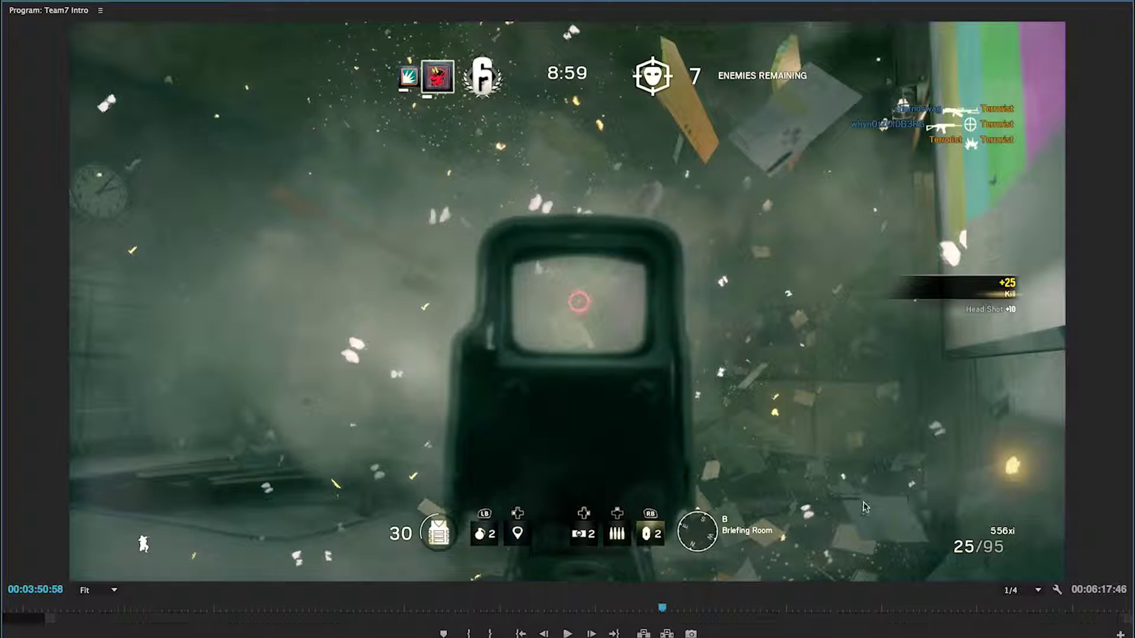
pyautogui.press('Left')
pyautogui.press('Left')
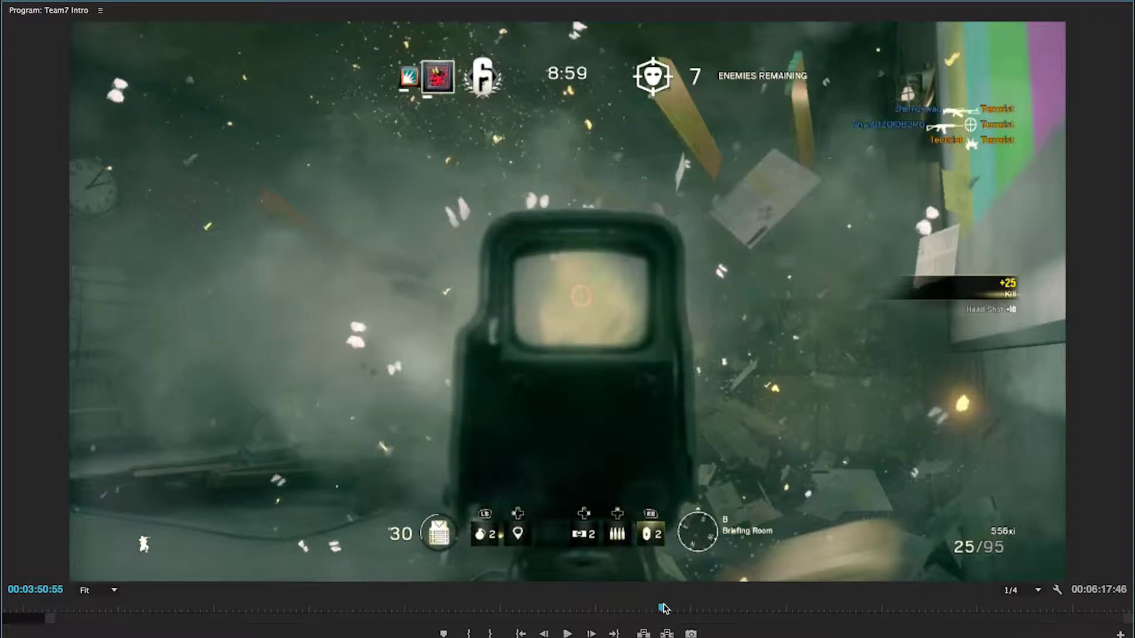
pyautogui.press('Right')
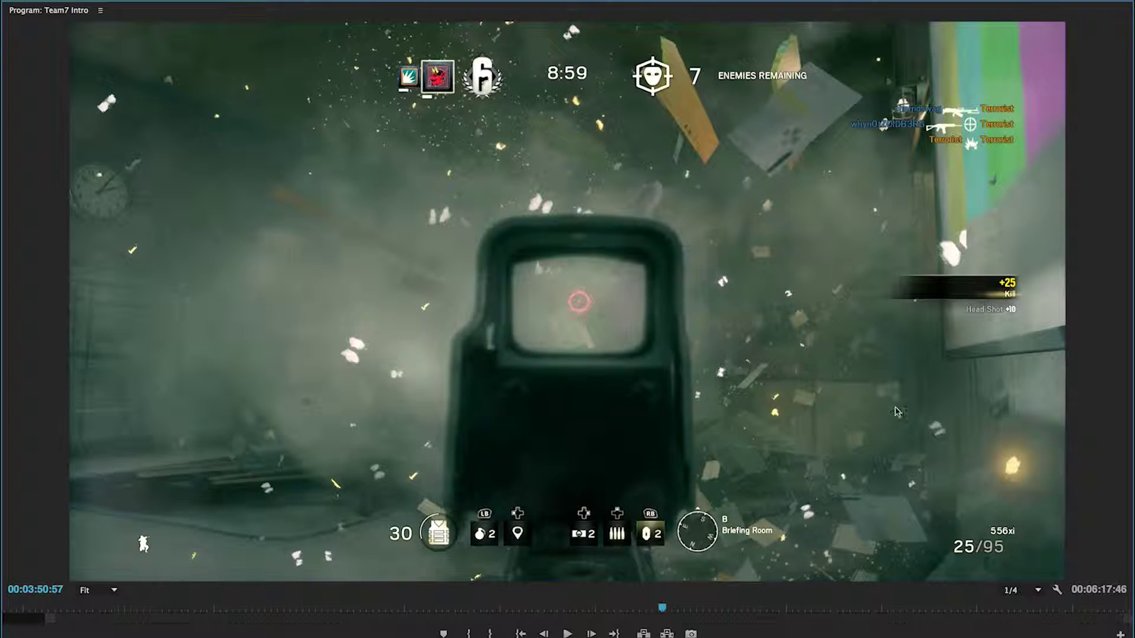
pyautogui.press('Right')
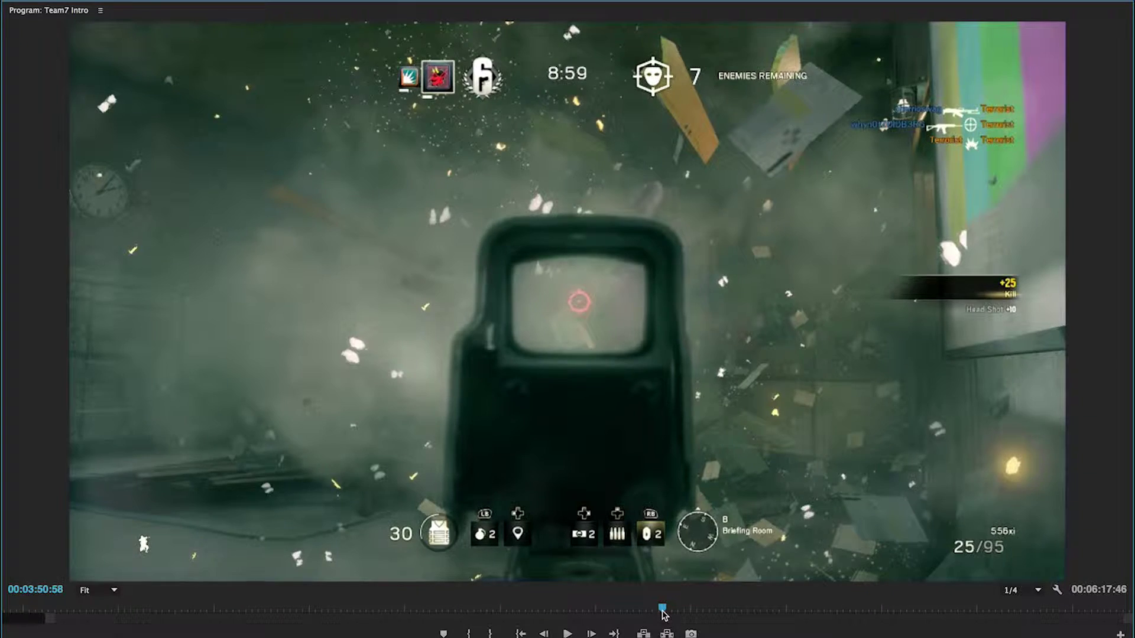
# - Advance frame by frame from 00:03:50:58 to 00:03:51:11 to examine the gun sight's recoil and the falling debris
pyautogui.press('Right')
pyautogui.press('Right')
pyautogui.press('Right')
pyautogui.press('Right')
pyautogui.press('Right')
pyautogui.press('Right')
pyautogui.press('Right')
pyautogui.press('Right')
pyautogui.press('Right')
pyautogui.press('Right')
pyautogui.press('Right')
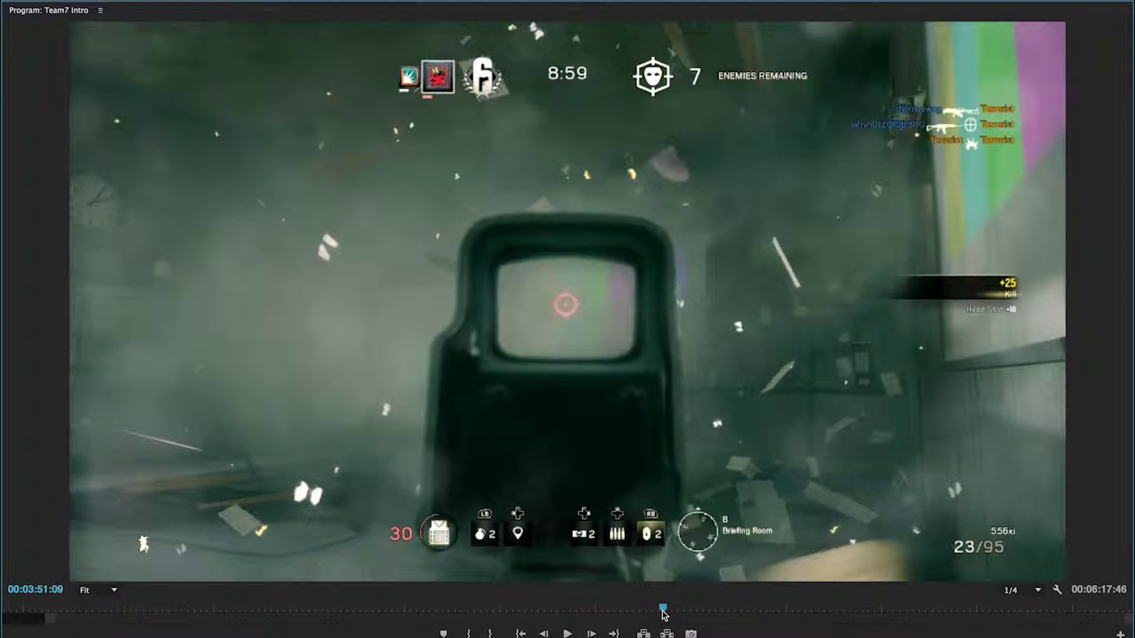
pyautogui.press('Right')
pyautogui.press('Right')
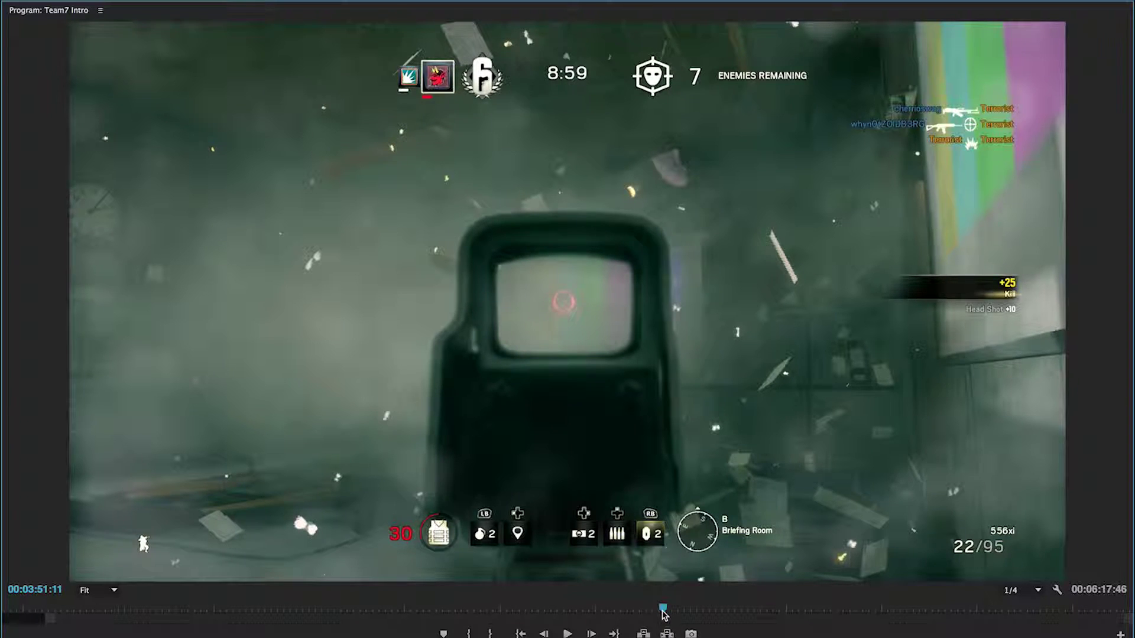
# - Step the footage back from 00:03:51:11 to 00:03:50:31, just before the blast, to review the explosion in reverse
pyautogui.press('Left')
pyautogui.press('Left')
pyautogui.press('Left')
pyautogui.press('Left')
pyautogui.press('Left')
pyautogui.press('Left')
pyautogui.press('Left')
pyautogui.press('Left')
pyautogui.press('Left')
pyautogui.press('Left')
pyautogui.press('Left')
pyautogui.press('Left')
pyautogui.press('Left')
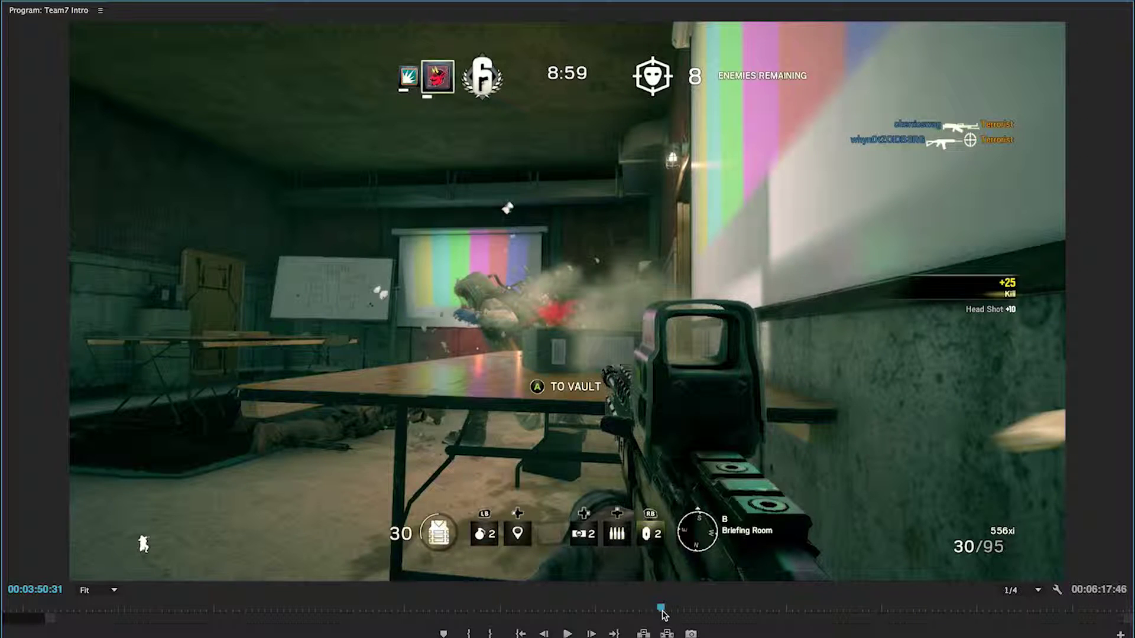
# - Step back and forth across the start of the explosion, ending on 00:03:50:37, to study the camera shake and flying sparks
pyautogui.press('Left')
pyautogui.press('Left')
pyautogui.press('Left')
pyautogui.press('Left')
pyautogui.press('Left')
pyautogui.press('Left')
pyautogui.press('Left')
pyautogui.press('Right')
pyautogui.press('Right')
pyautogui.press('Right')
pyautogui.press('Right')
pyautogui.press('Right')
pyautogui.press('Right')
pyautogui.press('Right')
pyautogui.press('Right')
pyautogui.press('Right')
pyautogui.press('Right')
pyautogui.press('Right')
pyautogui.press('Right')
pyautogui.press('Right')
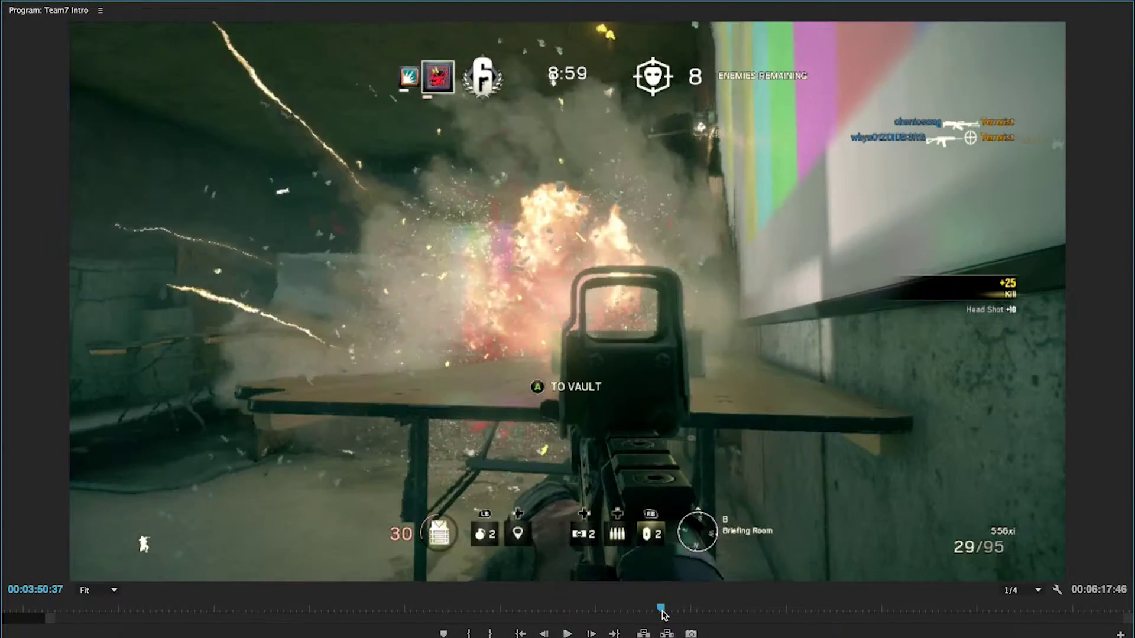
# - Rewind to before the blast and step forward to 00:03:50:34 to examine the first flames and the shockwave distortion
pyautogui.press('Left')
pyautogui.press('Left')
pyautogui.press('Left')
pyautogui.press('Left')
pyautogui.press('Left')
pyautogui.press('Left')
pyautogui.press('Left')
pyautogui.press('Right')
pyautogui.press('Right')
pyautogui.press('Right')
pyautogui.press('Right')
pyautogui.press('Right')
pyautogui.press('Right')
pyautogui.press('Right')
pyautogui.press('Right')
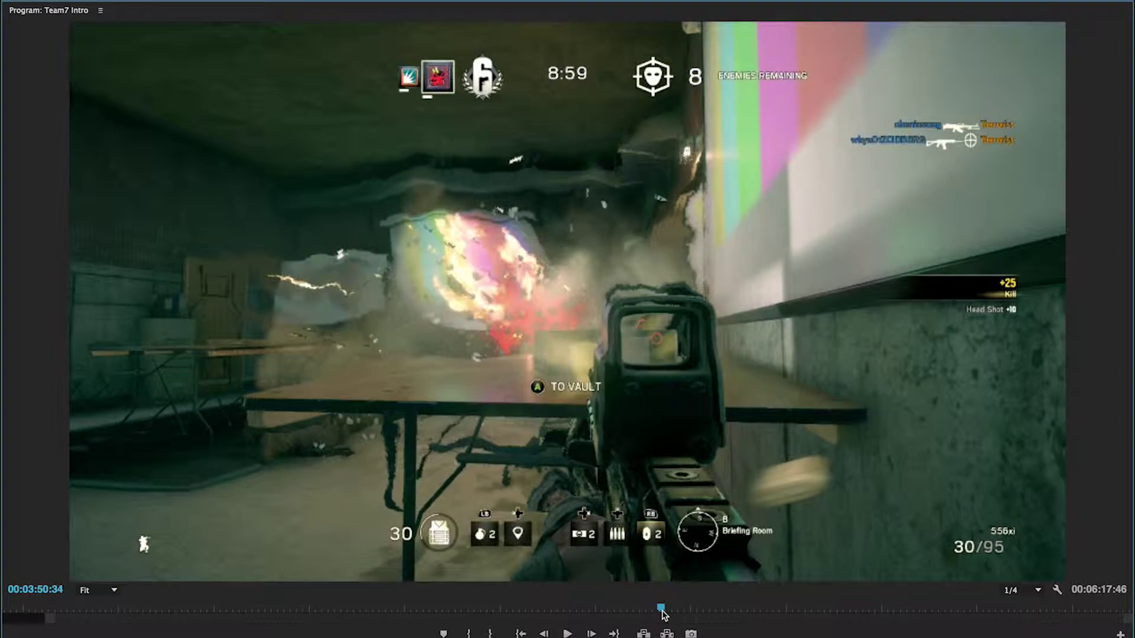
# - Advance from 00:03:50:34 past 00:03:50:43 and step back to 00:03:50:40 to compare the fireball, smoke and gun position
pyautogui.press('Right')
pyautogui.press('Right')
pyautogui.press('Right')
pyautogui.press('Right')
pyautogui.press('Right')
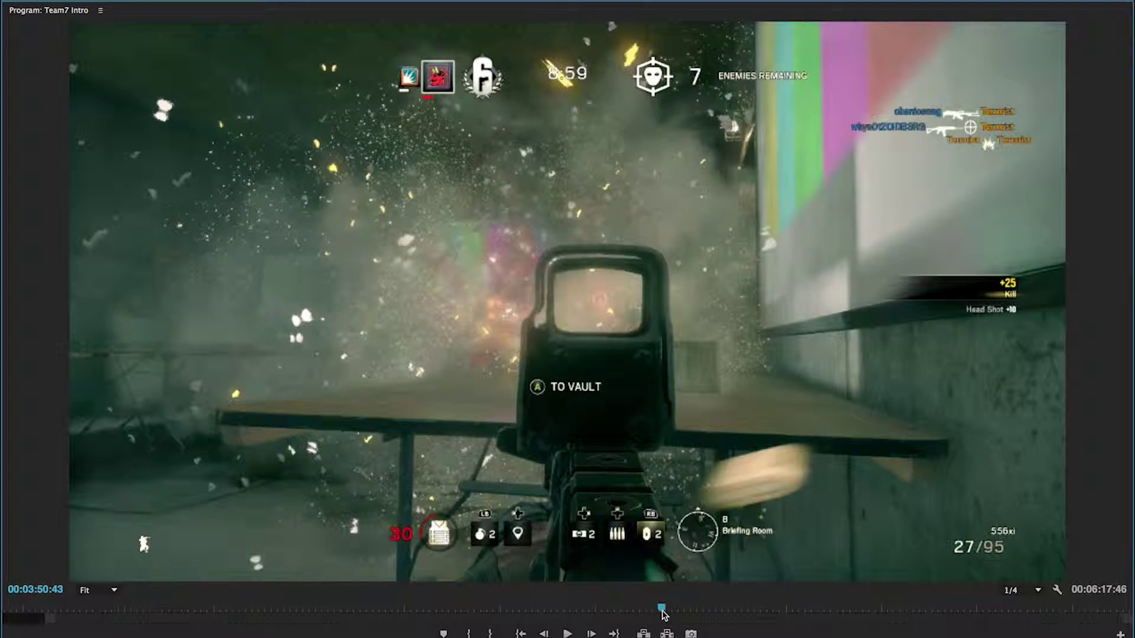
pyautogui.press('Right')
pyautogui.press('Right')
pyautogui.press('Right')
pyautogui.press('Right')
pyautogui.press('Left')
pyautogui.press('Left')
pyautogui.press('Left')
pyautogui.press('Left')
pyautogui.press('Left')
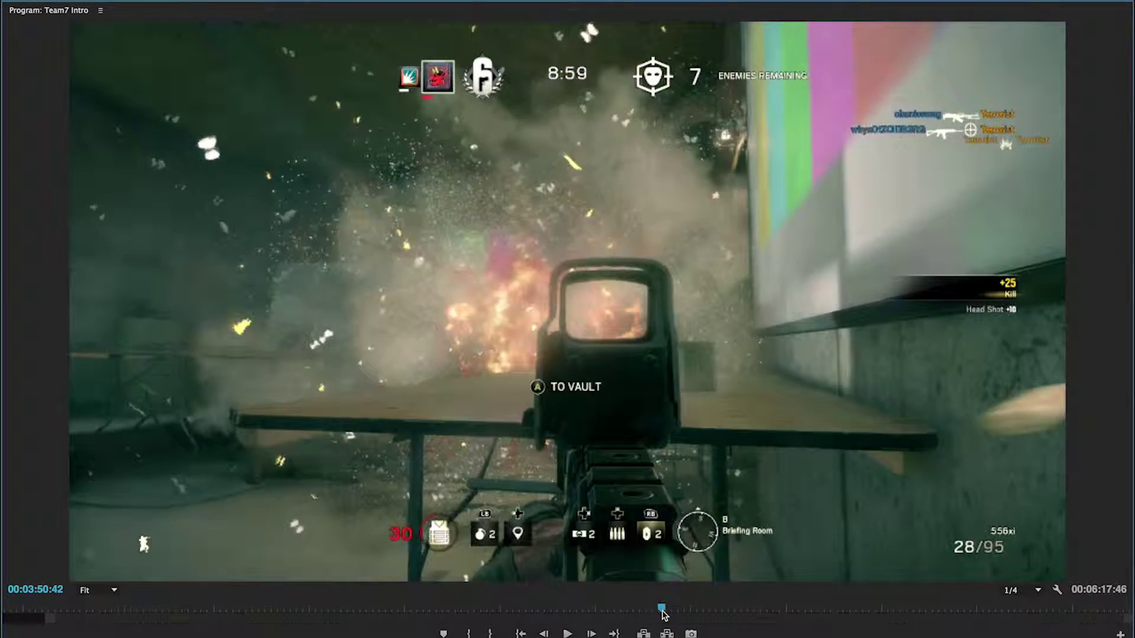
pyautogui.press('Left')
pyautogui.press('Left')
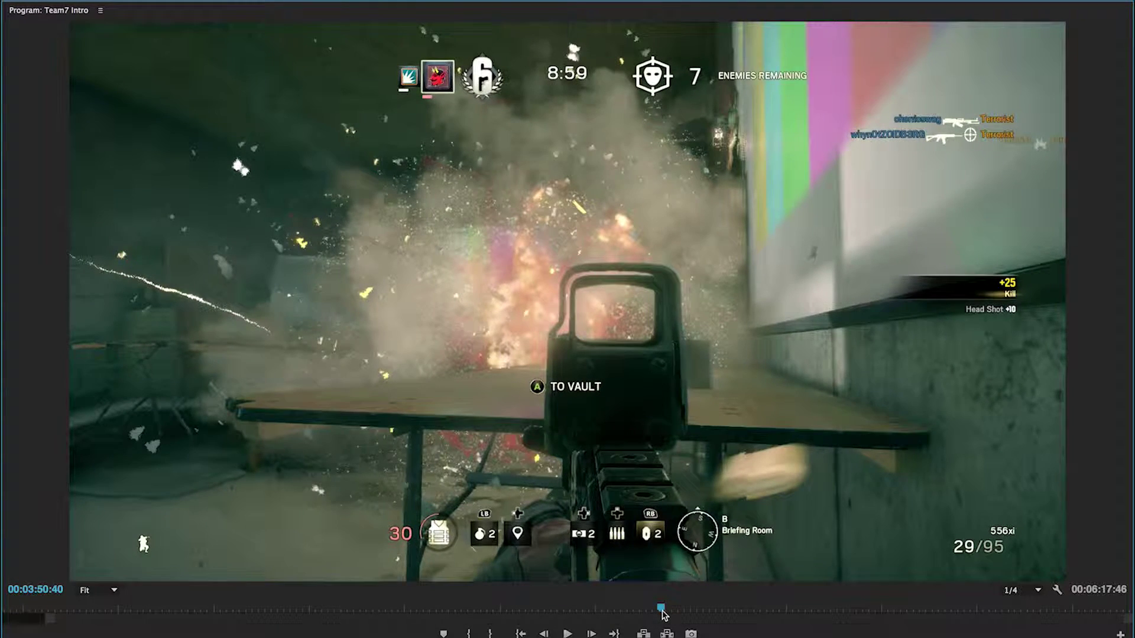
# - Step forward from 00:03:50:40 through 00:03:50:45 to examine how the fireball fades into smoke and debris
pyautogui.press('Right')
pyautogui.press('Right')
pyautogui.press('Right')
pyautogui.press('Right')
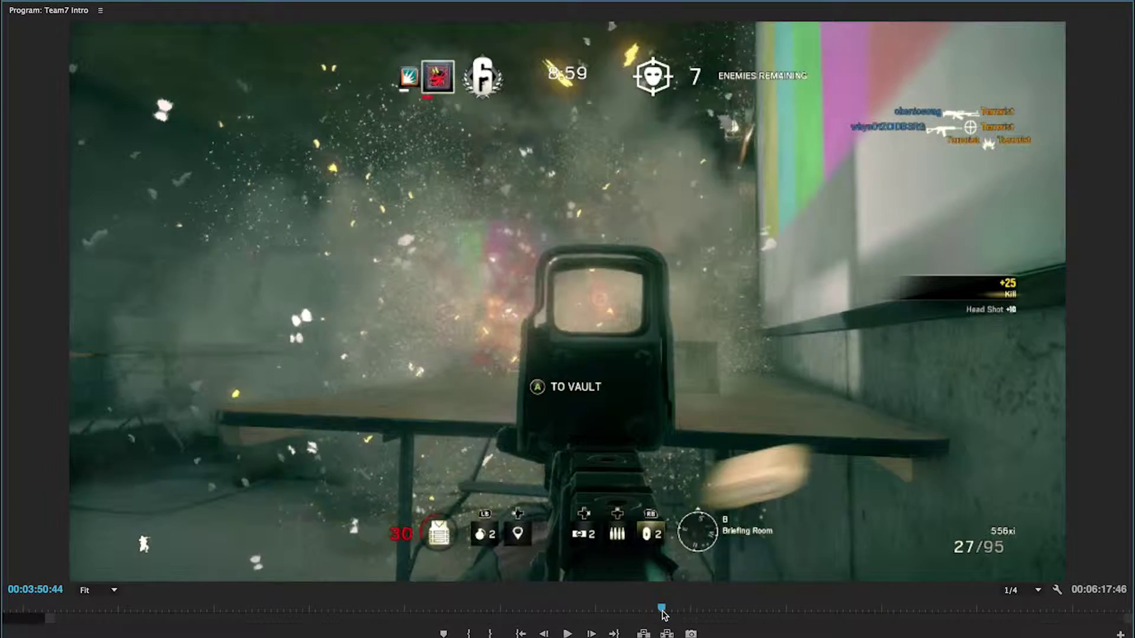
pyautogui.press('Right')
pyautogui.press('Right')
pyautogui.press('Right')
pyautogui.press('Right')
pyautogui.press('Right')
pyautogui.press('Right')
pyautogui.press('Right')
pyautogui.press('Right')
pyautogui.press('Right')
pyautogui.press('Right')
pyautogui.press('Right')
pyautogui.press('Right')
pyautogui.press('Right')
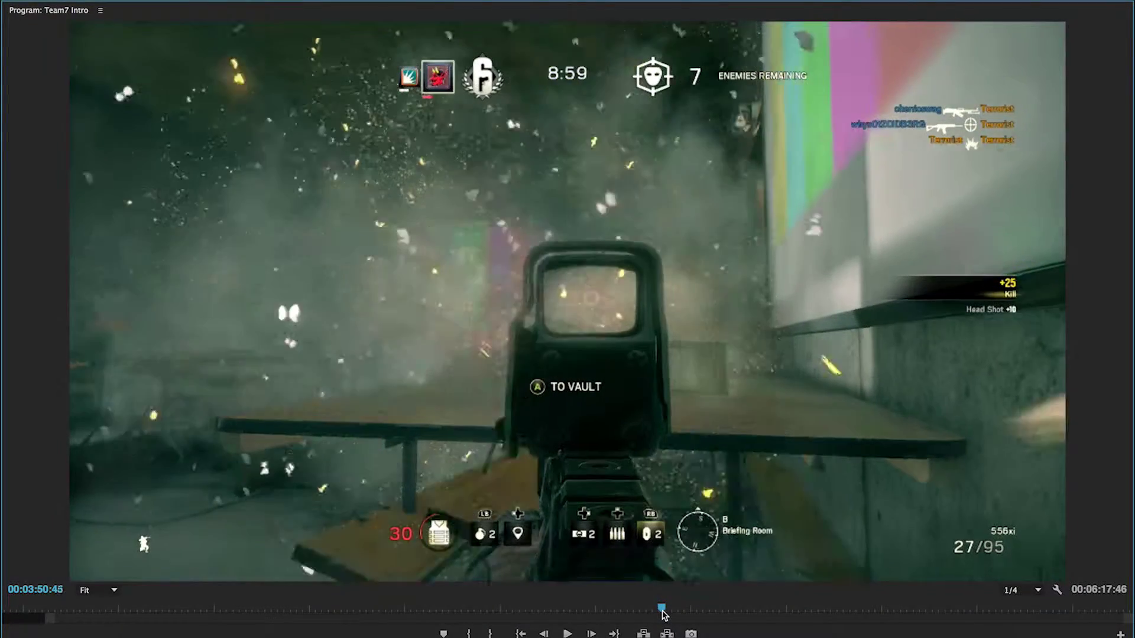
# - Step back frame by frame to 00:03:50:36 to review the fireball and spark trails in reverse
pyautogui.press('Left')
pyautogui.press('Left')
pyautogui.press('Left')
pyautogui.press('Left')
pyautogui.press('Left')
pyautogui.press('Left')
pyautogui.press('Left')
pyautogui.press('Left')
pyautogui.press('Left')
pyautogui.press('Left')
pyautogui.press('Left')
pyautogui.press('Left')
pyautogui.press('Left')
pyautogui.press('Left')
pyautogui.press('Left')
pyautogui.press('Left')
pyautogui.press('Left')
pyautogui.press('Left')
pyautogui.press('Left')
pyautogui.press('Left')
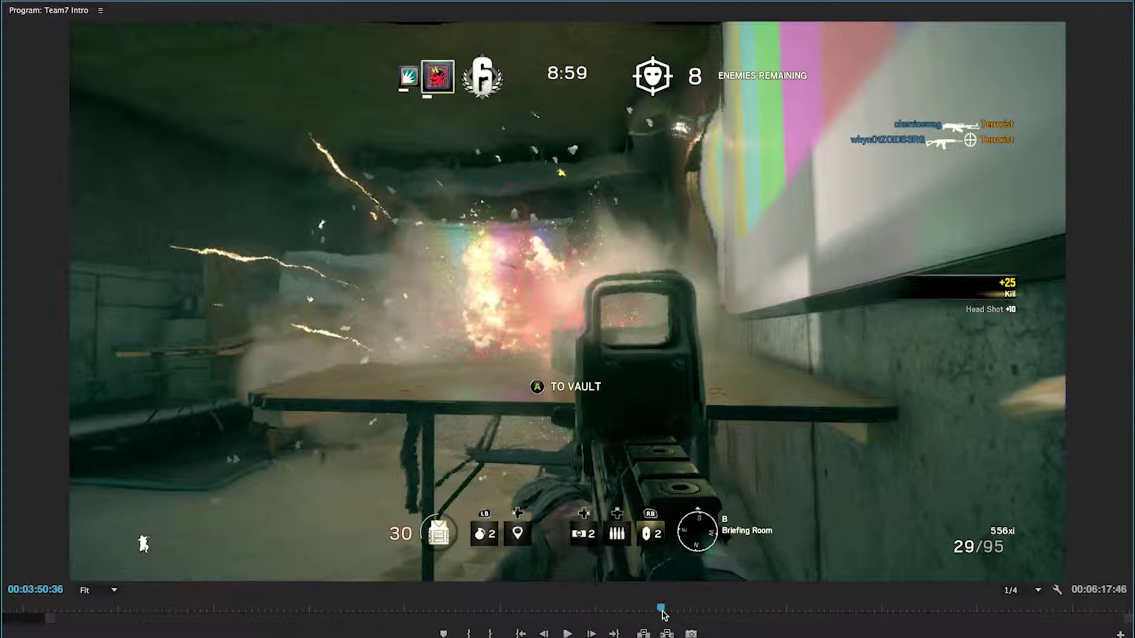
# - Step back and forth through the blast's opening frames, ending on 00:03:50:32, to compare the scene before and during the explosion
pyautogui.press('Left')
pyautogui.press('Left')
pyautogui.press('Left')
pyautogui.press('Left')
pyautogui.press('Left')
pyautogui.press('Left')
pyautogui.press('Right')
pyautogui.press('Right')
pyautogui.press('Right')
pyautogui.press('Right')
pyautogui.press('Right')
pyautogui.press('Right')
pyautogui.press('Right')
pyautogui.press('Right')
pyautogui.press('Left')
pyautogui.press('Left')
pyautogui.press('Left')
pyautogui.press('Left')
pyautogui.press('Left')
pyautogui.press('Left')
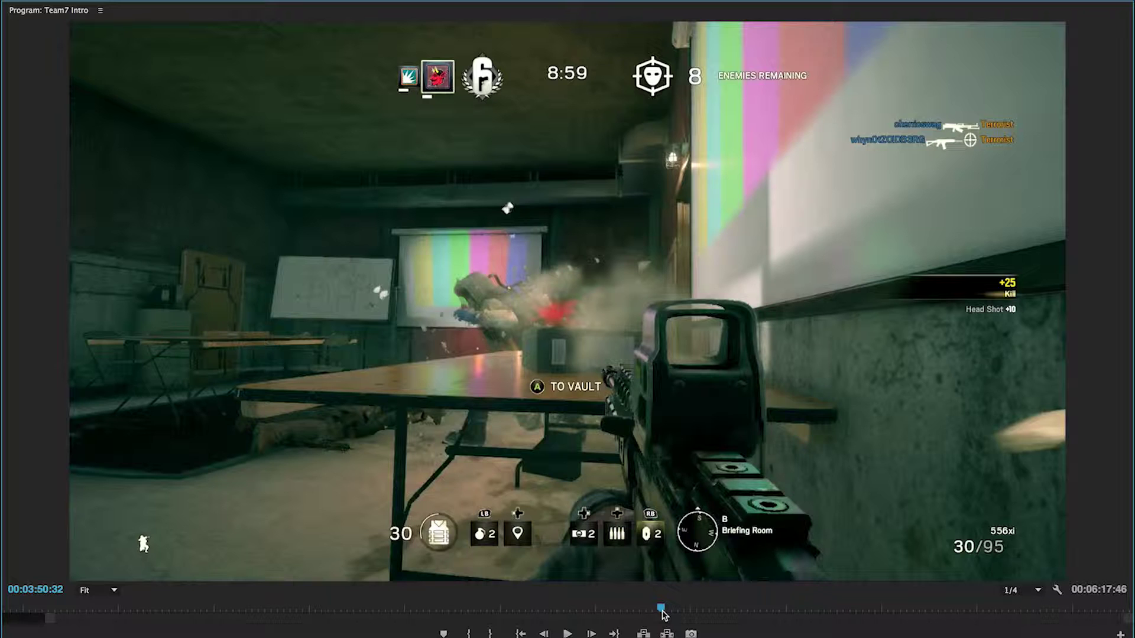
# - Compare the frames between 00:03:50:32 and 00:03:50:35 in both directions, ending on 00:03:50:35, to study the initial shockwave distortion and camera jolt
pyautogui.press('Right')
pyautogui.press('Right')
pyautogui.press('Right')
pyautogui.press('Right')
pyautogui.press('Right')
pyautogui.press('Left')
pyautogui.press('Left')
pyautogui.press('Left')
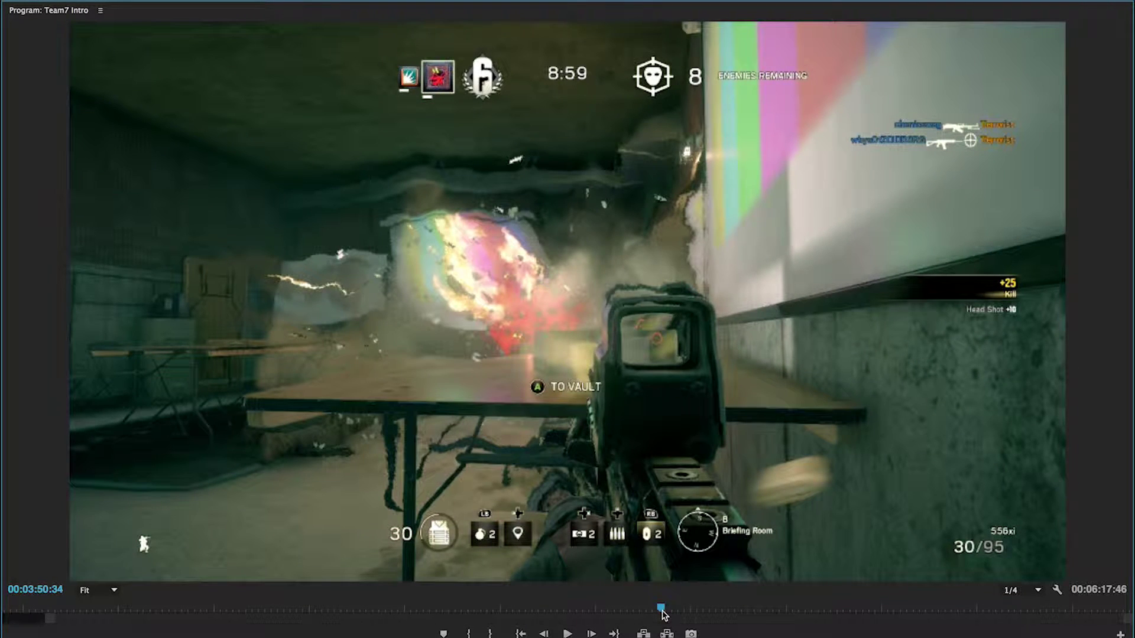
pyautogui.press('Left')
pyautogui.press('Left')
pyautogui.press('Left')
pyautogui.press('Right')
pyautogui.press('Right')
pyautogui.press('Right')
pyautogui.press('Right')
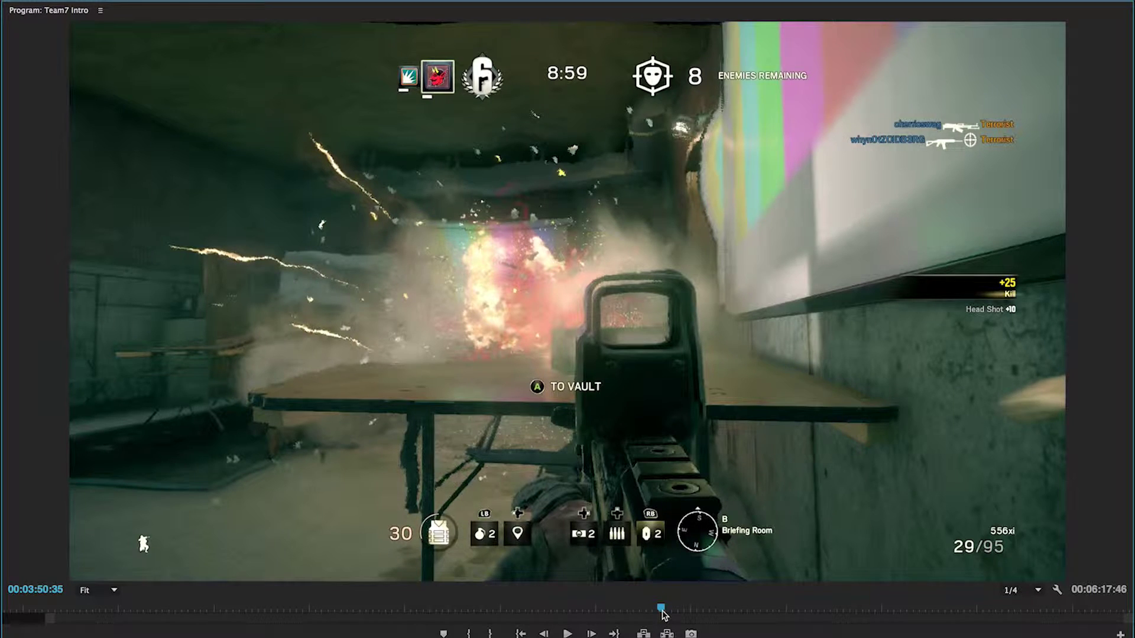
# - Step back from 00:03:50:35 through the blast's opening frames to review how the explosion begins
pyautogui.press('Left')
pyautogui.press('Left')
pyautogui.press('Left')
pyautogui.press('Left')
pyautogui.press('Left')
pyautogui.press('Left')
pyautogui.press('Left')
pyautogui.press('Left')
pyautogui.press('Left')
pyautogui.press('Left')
pyautogui.press('Left')
pyautogui.press('Left')
pyautogui.press('Left')
# - Step forward through the explosion to 00:03:50:45 to examine the camera shake, the weapon recoil and the fireball turning into smoke
pyautogui.press('Right')
pyautogui.press('Right')
pyautogui.press('Right')
pyautogui.press('Right')
pyautogui.press('Right')
pyautogui.press('Right')
pyautogui.press('Right')
pyautogui.press('Right')
pyautogui.press('Right')
pyautogui.press('Right')
pyautogui.press('Right')
pyautogui.press('Right')
pyautogui.press('Right')
pyautogui.press('Right')
pyautogui.press('Right')
pyautogui.press('Right')
pyautogui.press('Right')
pyautogui.press('Right')
pyautogui.press('Right')
pyautogui.press('Right')
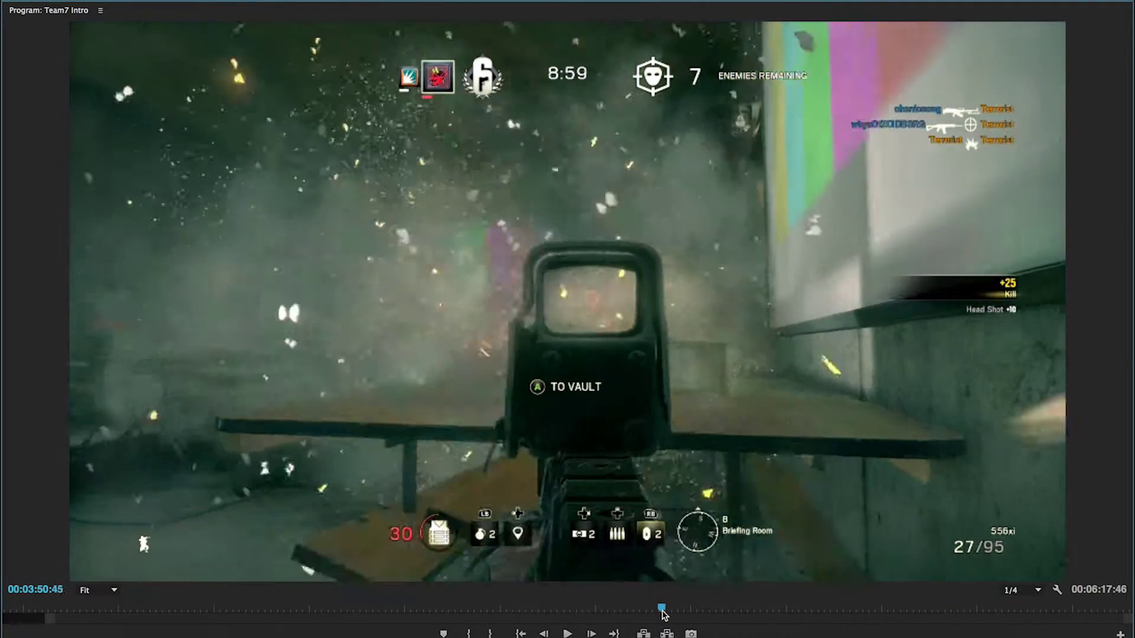
# - Advance frame by frame from 00:03:50:45 to 00:03:50:56 to examine the flying debris and the camera movement in the smoke
pyautogui.press('Right')
pyautogui.press('Right')
pyautogui.press('Right')
pyautogui.press('Right')
pyautogui.press('Right')
pyautogui.press('Right')
pyautogui.press('Right')
pyautogui.press('Right')
pyautogui.press('Right')
pyautogui.press('Right')
pyautogui.press('Right')
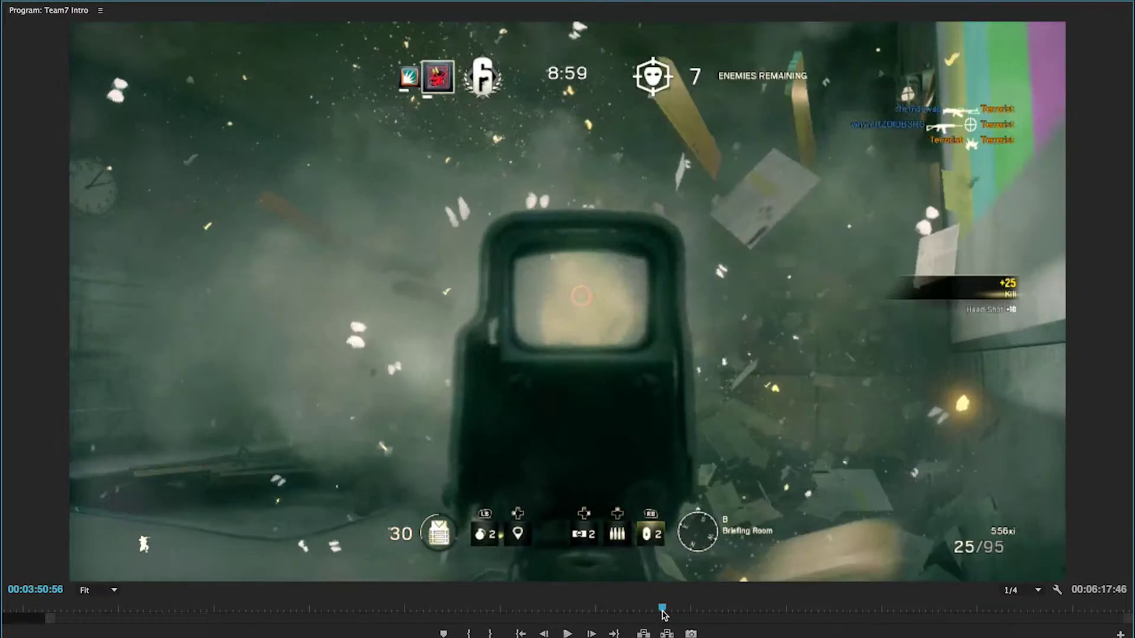
# - Step back from 00:03:50:56 to 00:03:50:47 to review the debris and smoke in reverse
pyautogui.press('Left')
pyautogui.press('Left')
pyautogui.press('Left')
pyautogui.press('Left')
pyautogui.press('Left')
pyautogui.press('Left')
pyautogui.press('Left')
pyautogui.press('Left')
pyautogui.press('Left')
pyautogui.press('Left')
pyautogui.press('Left')
pyautogui.press('Left')
pyautogui.press('Left')
pyautogui.press('Left')
pyautogui.press('Left')
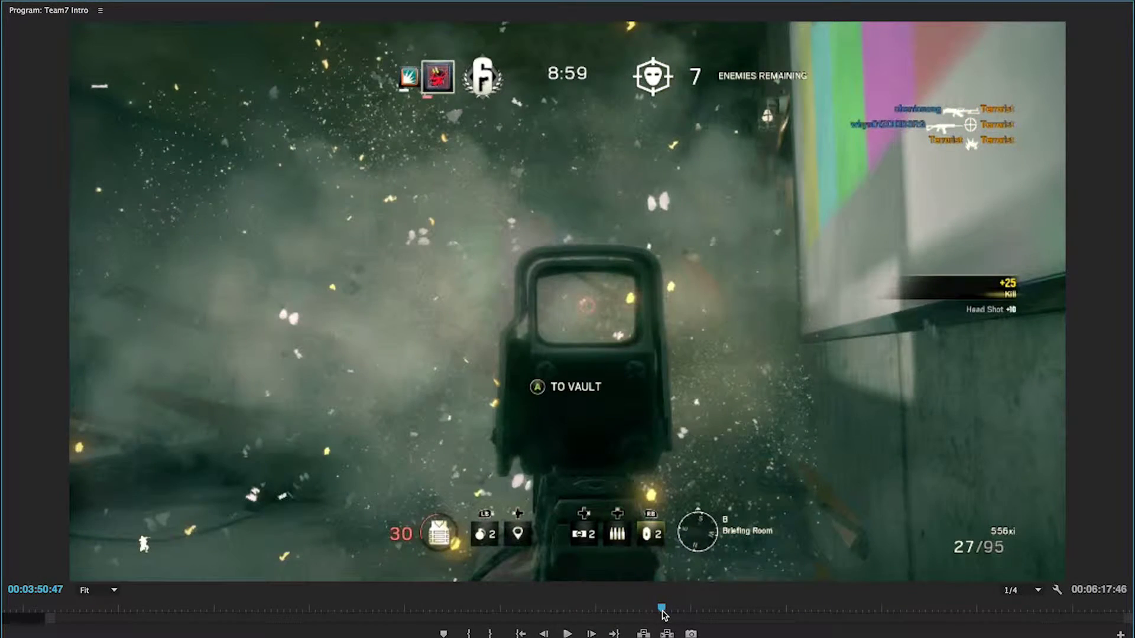
# - Continue back frame by frame to 00:03:50:41 to examine the fireball, sparks and dust above the table
pyautogui.press('Left')
pyautogui.press('Left')
pyautogui.press('Left')
pyautogui.press('Left')
pyautogui.press('Left')
pyautogui.press('Left')
pyautogui.press('Left')
pyautogui.press('Left')
pyautogui.press('Left')
pyautogui.press('Left')
pyautogui.press('Left')
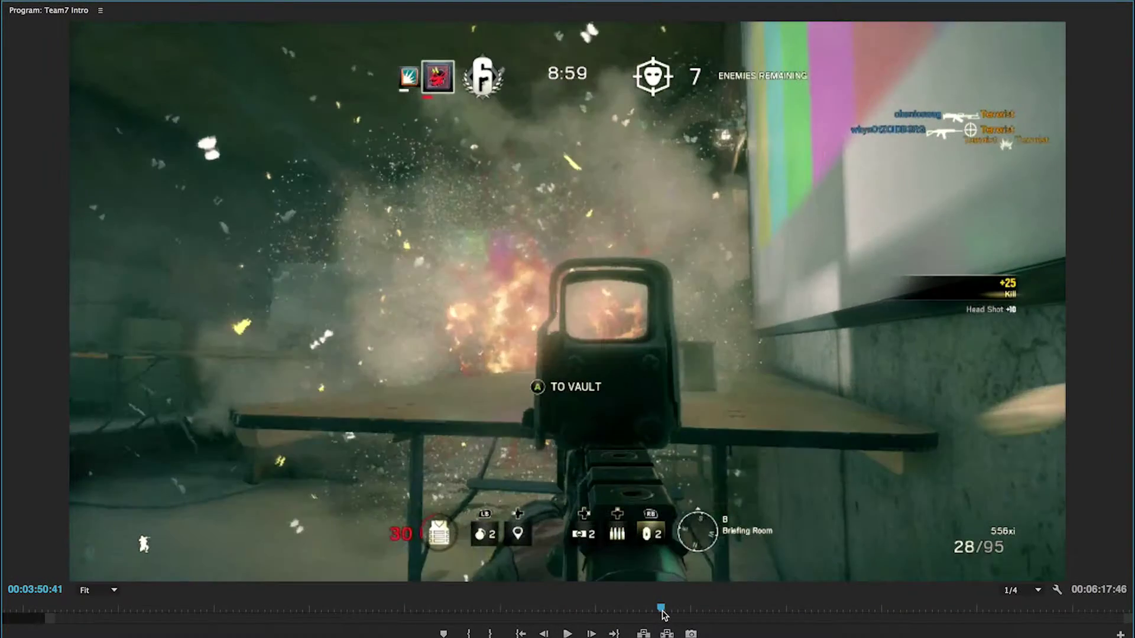
# - Return to 00:03:50:33 to examine the shockwave distortion around the initial fireball
pyautogui.press('Left')
pyautogui.press('Left')
pyautogui.press('Left')
pyautogui.press('Left')
pyautogui.press('Left')
pyautogui.press('Left')
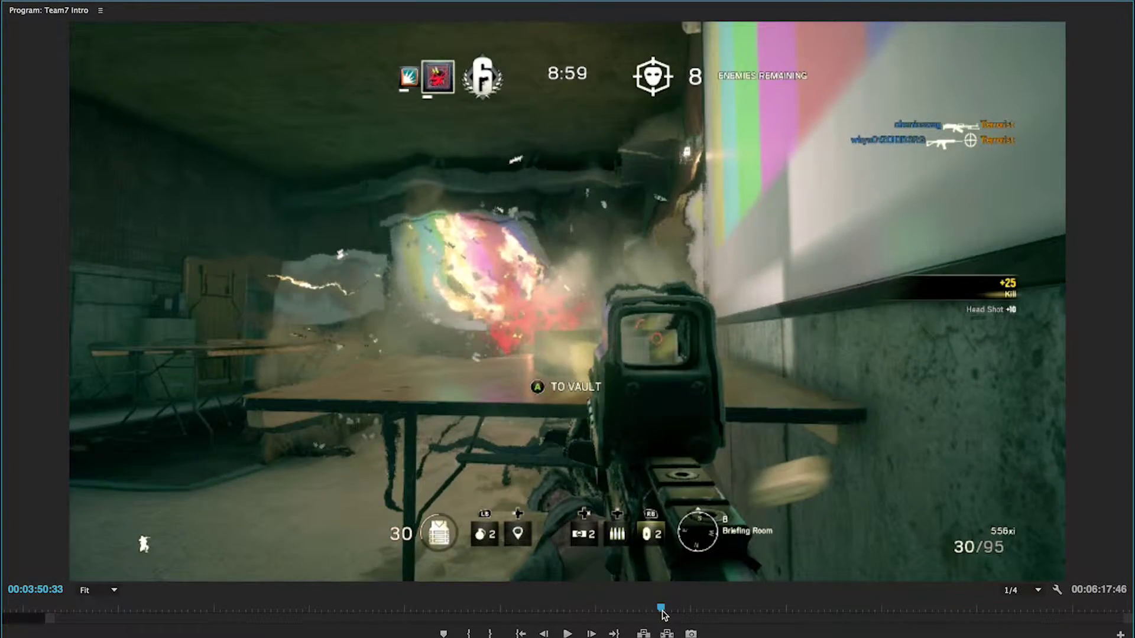
# - Step forward again from 00:03:50:33 to review the shockwave, camera shake and debris in sequence
pyautogui.press('Right')
pyautogui.press('Right')
pyautogui.press('Right')
pyautogui.press('Right')
pyautogui.press('Right')
pyautogui.press('Right')
pyautogui.press('Right')
pyautogui.press('Right')
pyautogui.press('Right')
pyautogui.press('Right')
pyautogui.press('Right')
pyautogui.press('Right')
pyautogui.press('Right')
pyautogui.press('Right')
pyautogui.press('Right')
pyautogui.press('Right')
# - Go back to 00:03:50:16 before the blast and advance to 00:03:50:36 to review the lead-in to the explosion
pyautogui.moveTo(662, 615); pyautogui.dragTo(662, 615)
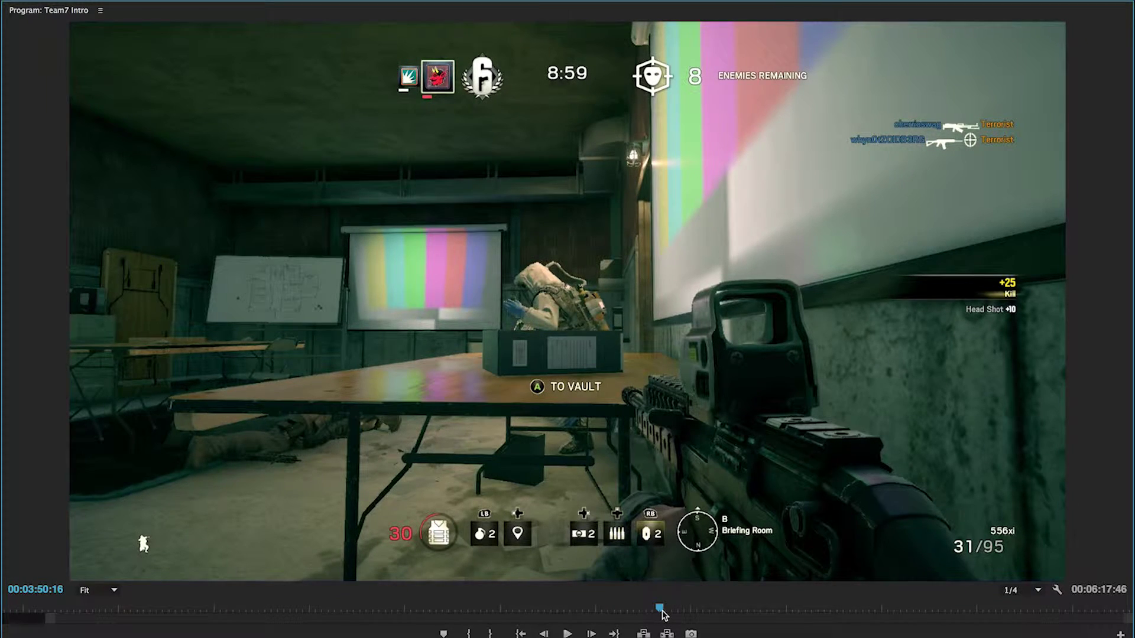
pyautogui.moveTo(662, 611); pyautogui.dragTo(662, 611)
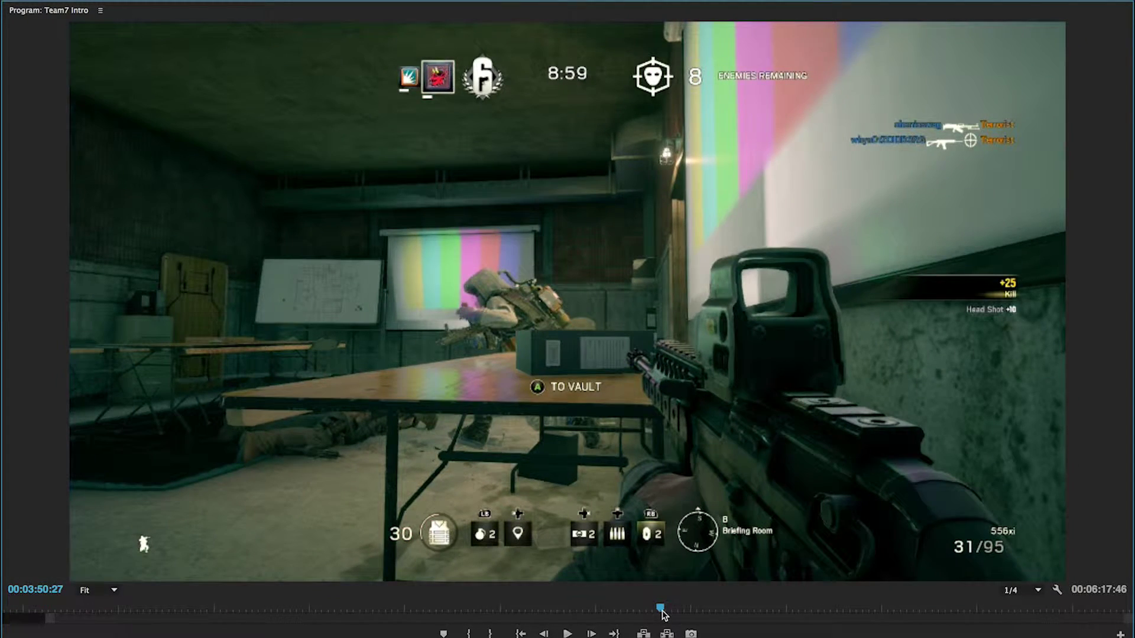
pyautogui.press('Right')
pyautogui.press('Right')
pyautogui.press('Right')
pyautogui.press('Right')
pyautogui.press('Right')
pyautogui.press('Right')
pyautogui.press('Right')
pyautogui.press('Right')
pyautogui.press('Right')
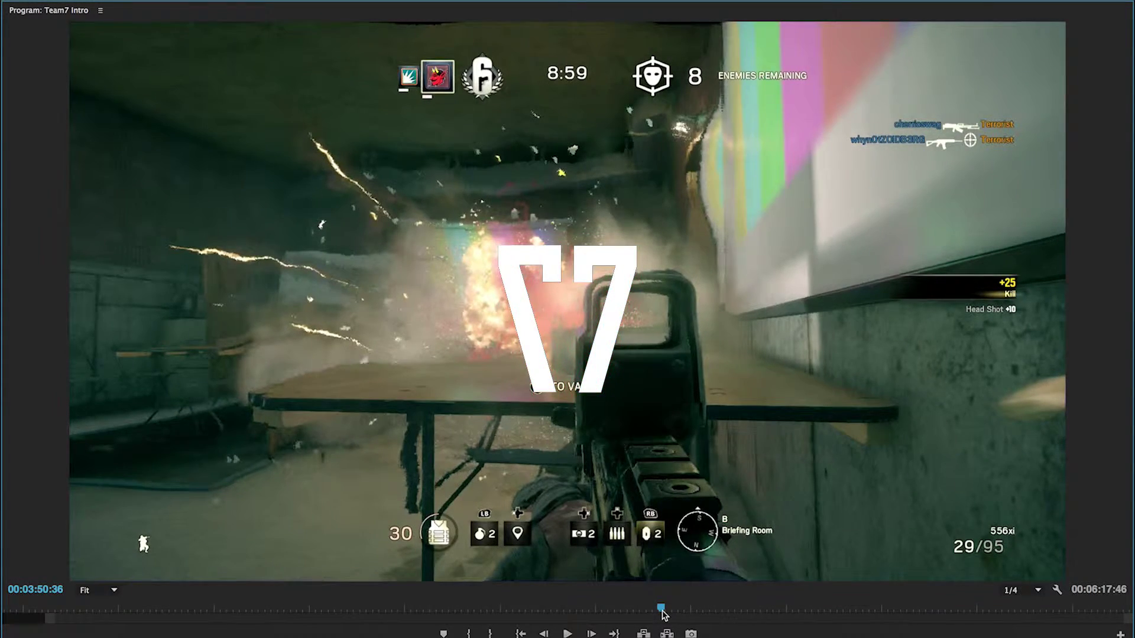
# - Step back and forth around the blast's first frames, ending on 00:03:50:33, to compare the shockwave distortion behind the overlaid logo
pyautogui.press('Left')
pyautogui.press('Left')
pyautogui.press('Left')
pyautogui.press('Left')
pyautogui.press('Left')
pyautogui.press('Left')
pyautogui.press('Right')
pyautogui.press('Right')
pyautogui.press('Right')
pyautogui.press('Right')
pyautogui.press('Right')
pyautogui.press('Right')
pyautogui.press('Right')
pyautogui.press('Right')
pyautogui.press('Right')
pyautogui.press('Right')
pyautogui.press('Right')
pyautogui.press('Right')
pyautogui.press('Right')
pyautogui.press('Right')
pyautogui.press('Right')
pyautogui.press('Right')
pyautogui.press('Right')
pyautogui.press('Right')
pyautogui.press('Right')
pyautogui.press('Right')
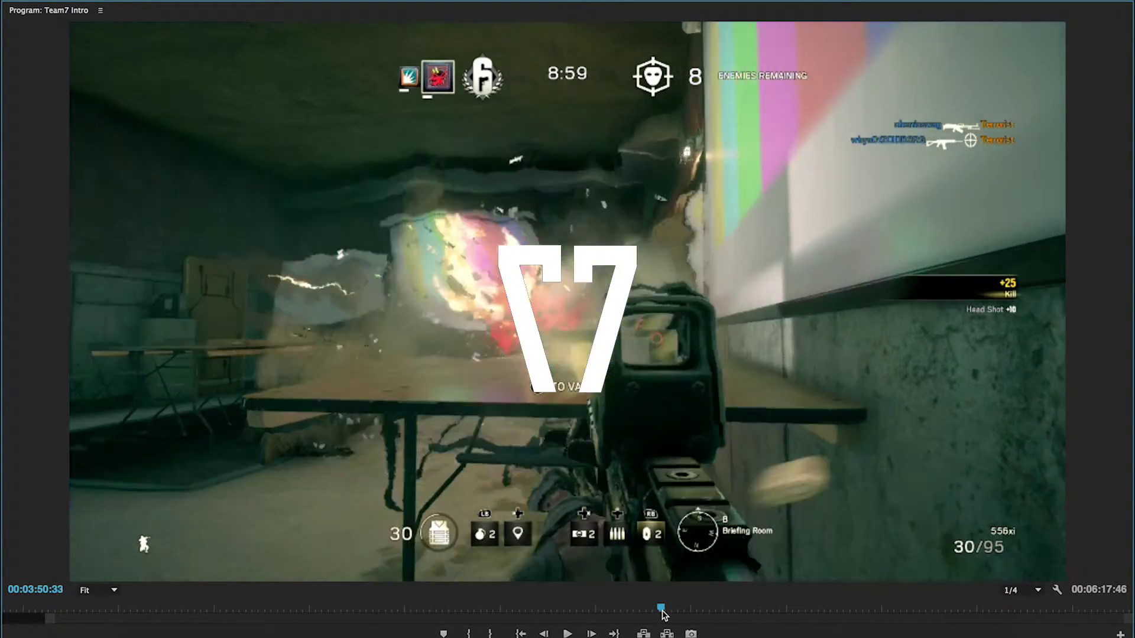
# - Advance from 00:03:50:33 to 00:03:51:36 to examine the whole explosion through to the settling smoke and debris behind the logo
pyautogui.press('Right')
pyautogui.press('Right')
pyautogui.press('Right')
pyautogui.press('Right')
pyautogui.press('Right')
pyautogui.press('Right')
pyautogui.press('Right')
pyautogui.press('Right')
pyautogui.press('Right')
pyautogui.press('Right')
pyautogui.press('Right')
pyautogui.press('Right')
pyautogui.press('Right')
pyautogui.press('Right')
pyautogui.press('Right')
pyautogui.press('Right')
pyautogui.press('Right')
pyautogui.press('Right')
pyautogui.press('Right')
pyautogui.press('Right')
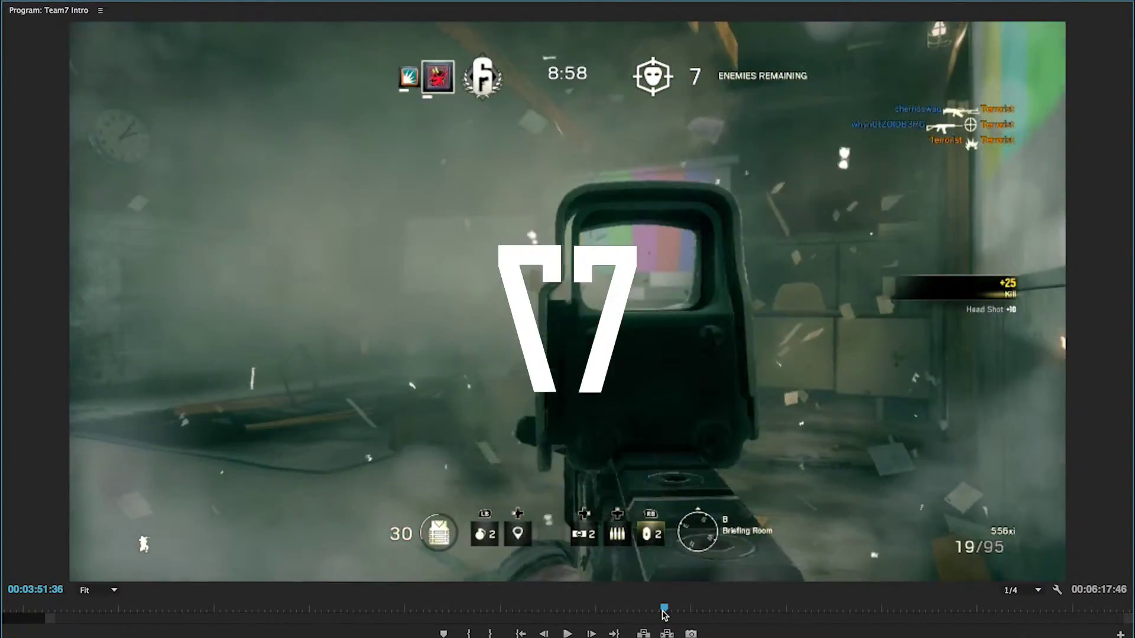
# - Step back from 00:03:51:36 to 00:03:50:59 to examine the logo's glitch distortion and position against the camera shake and flying debris
pyautogui.press('Left')
pyautogui.press('Left')
pyautogui.press('Left')
pyautogui.press('Left')
pyautogui.press('Left')
pyautogui.press('Left')
pyautogui.press('Left')
pyautogui.press('Left')
pyautogui.press('Left')
pyautogui.press('Left')
pyautogui.press('Left')
pyautogui.press('Left')
pyautogui.press('Left')
pyautogui.press('Left')
pyautogui.press('Left')
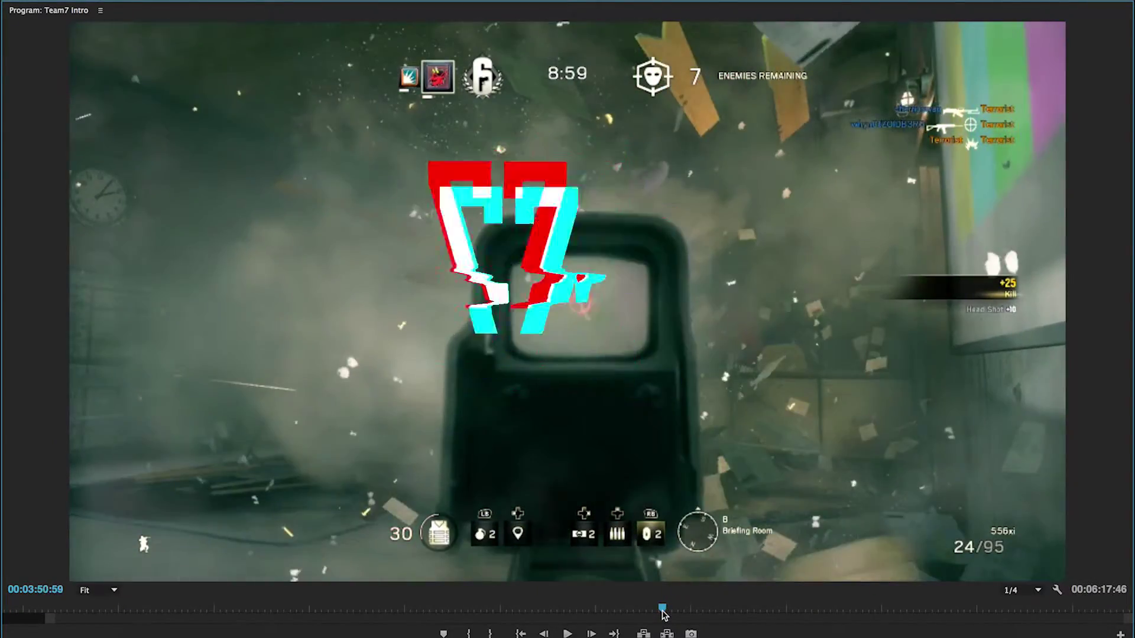